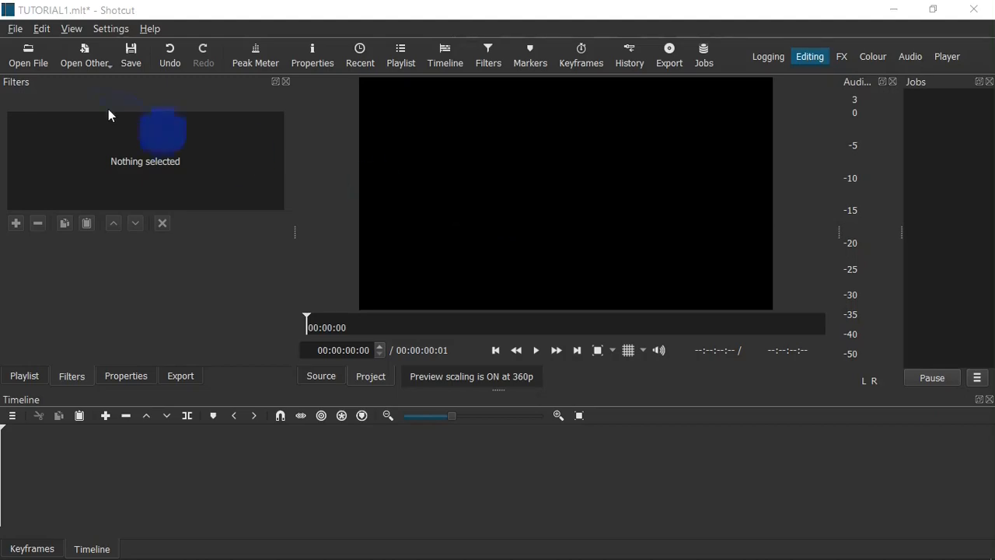
- Open the image SELFIE 2.jpg and place it at the start of the timeline on track V1
{"action": "left_click", "coordinate": [40, 64]}
{"action": "left_click", "coordinate": [336, 304]}
{"action": "left_click", "coordinate": [875, 529]}
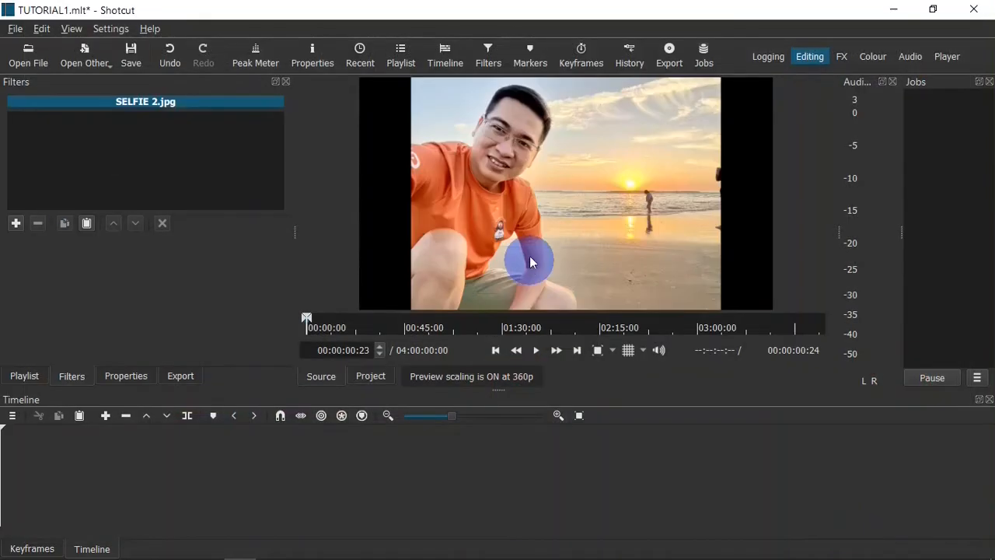
{"action": "left_click_drag", "start_coordinate": [543, 186], "coordinate": [267, 462]}
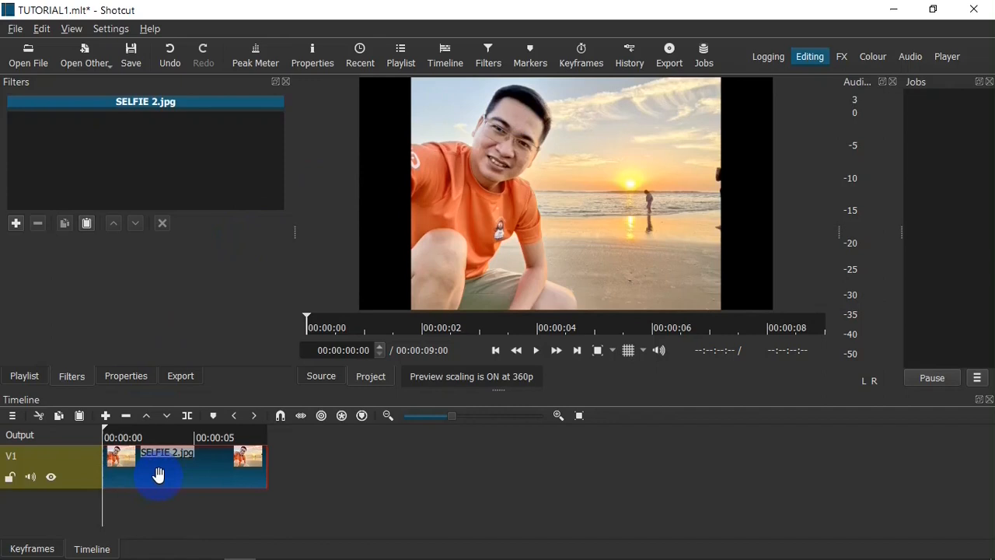
- Add the Mask: Simple Shape filter to the SELFIE 2.jpg clip, finding it by searching the filters for "MAS"
{"action": "left_click", "coordinate": [62, 376]}
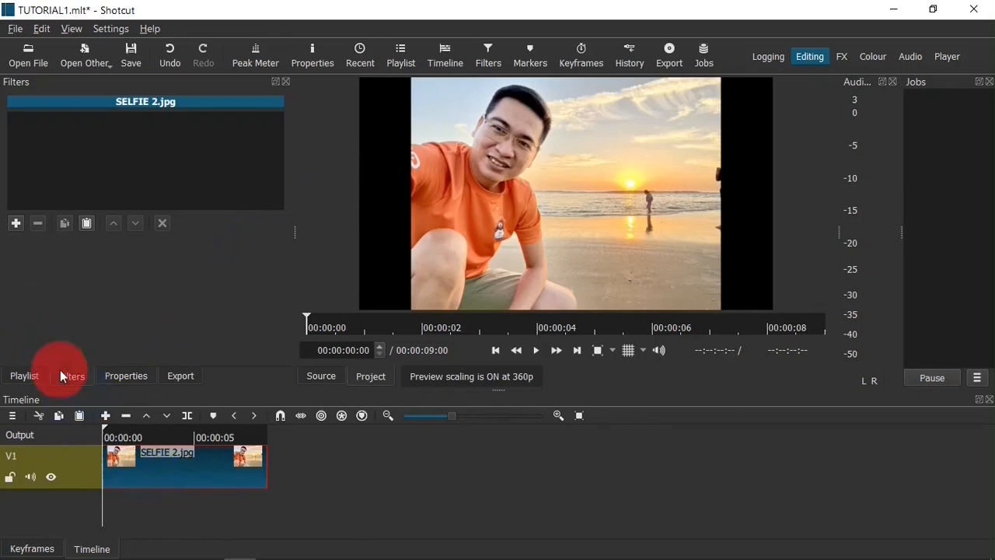
{"action": "left_click", "coordinate": [16, 224]}
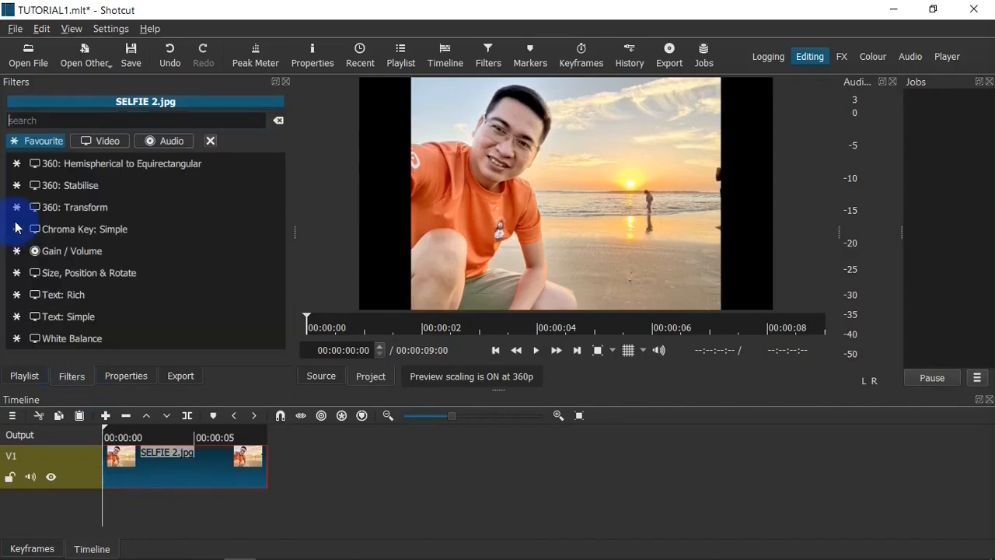
{"action": "type", "text": "M"}
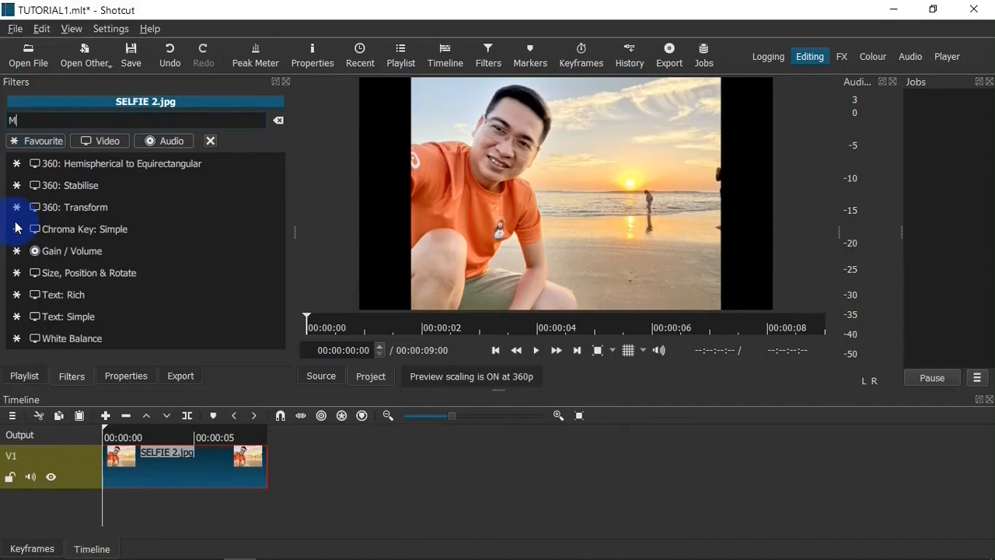
{"action": "type", "text": "AS"}
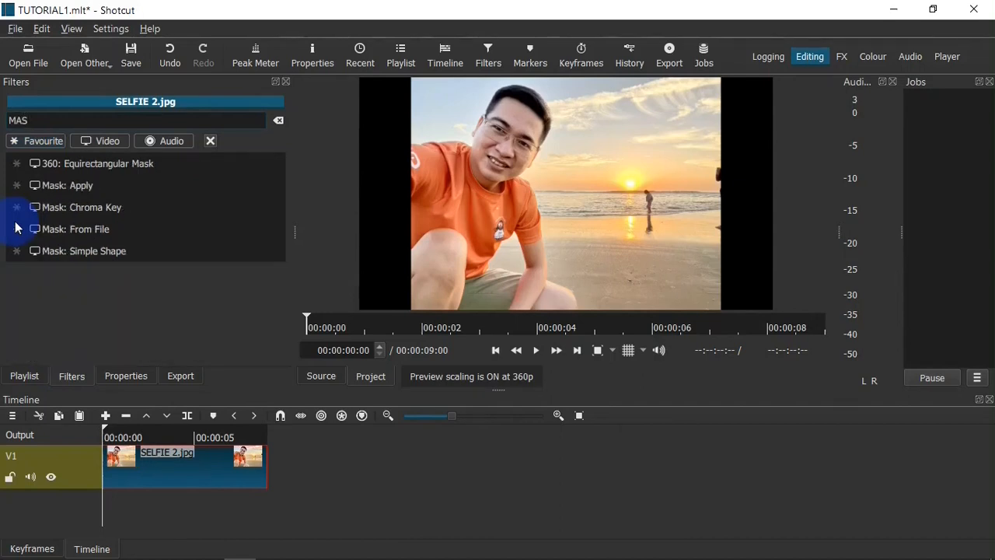
{"action": "left_click", "coordinate": [45, 249]}
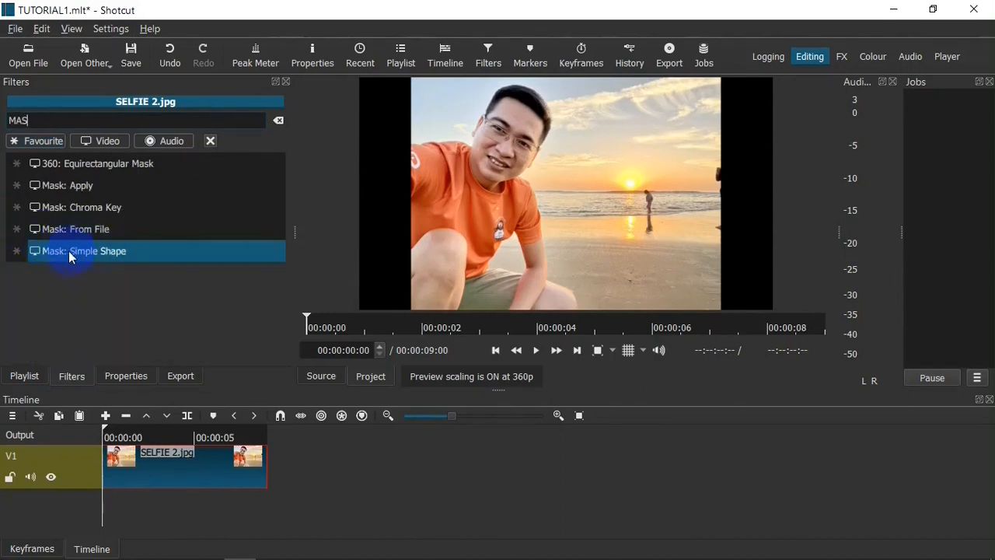
{"action": "double_click", "coordinate": [93, 251]}
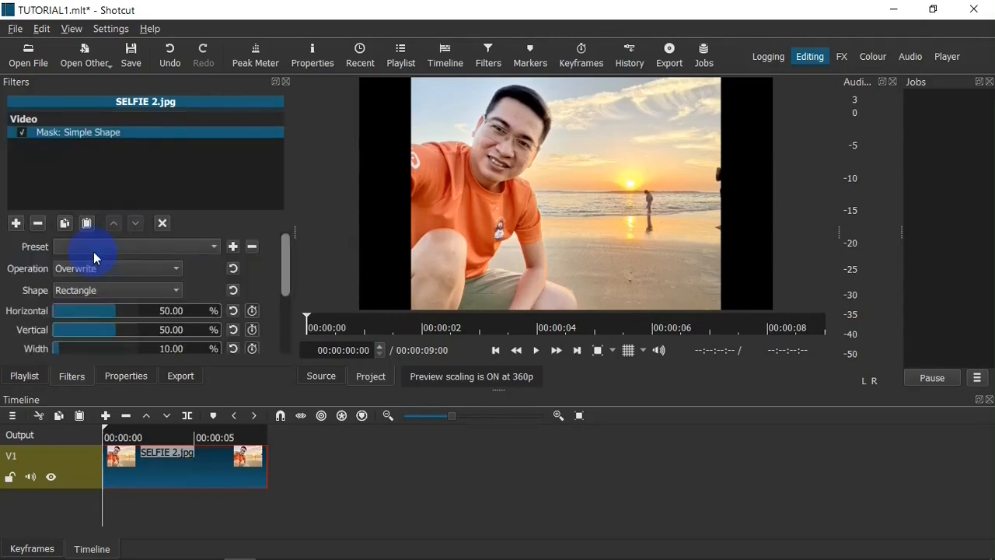
- Search the filters for "BLUR" and add the Blur: Box filter to the clip
{"action": "left_click", "coordinate": [16, 225]}
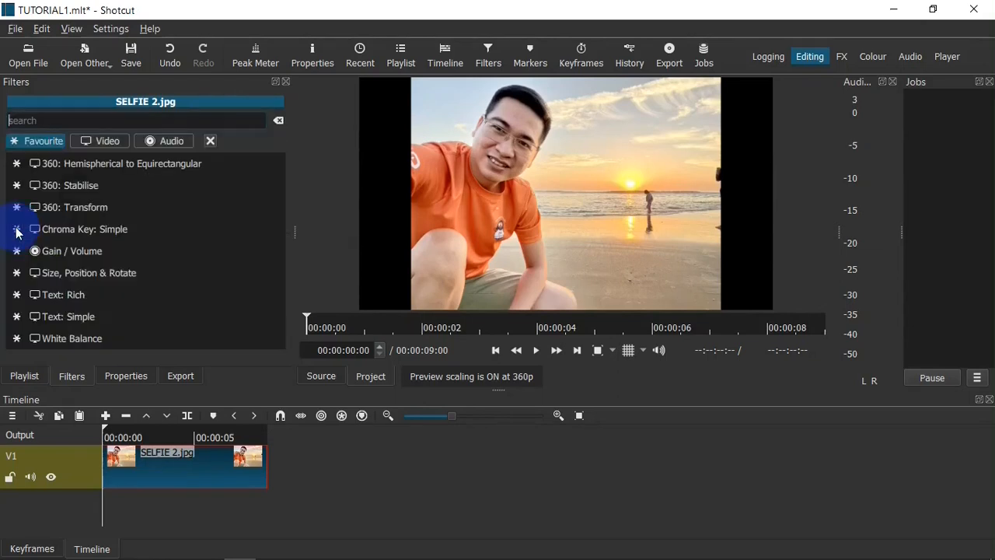
{"action": "type", "text": "B"}
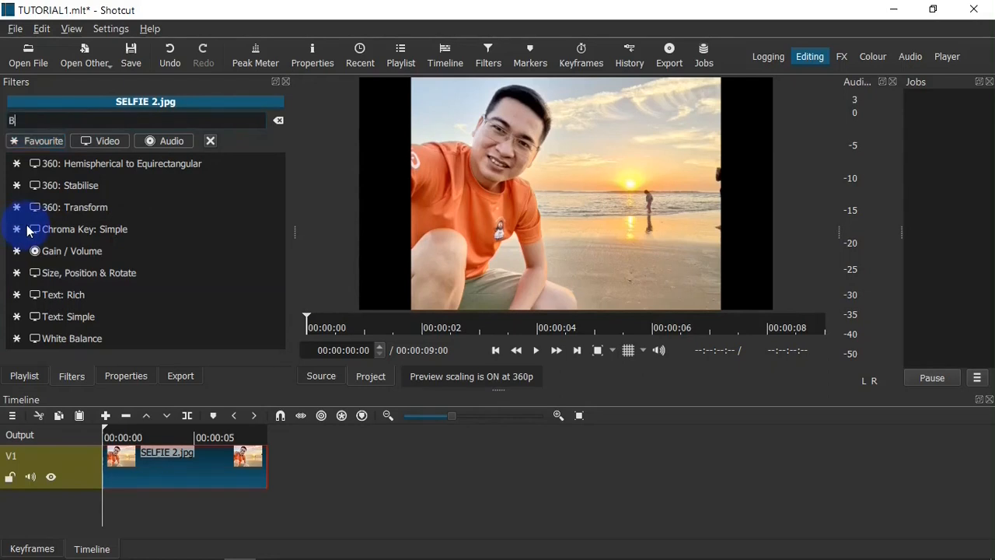
{"action": "type", "text": "LUR"}
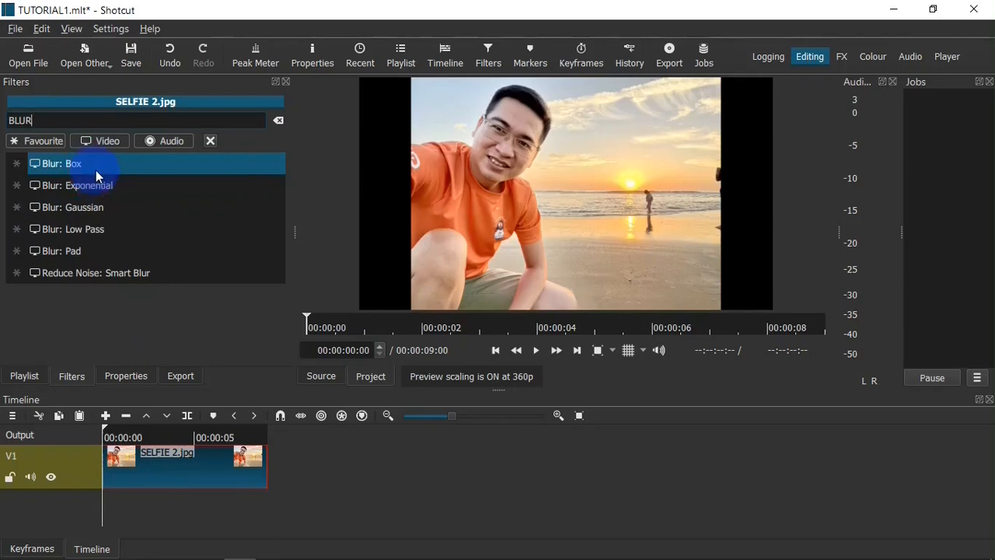
{"action": "left_click", "coordinate": [97, 172]}
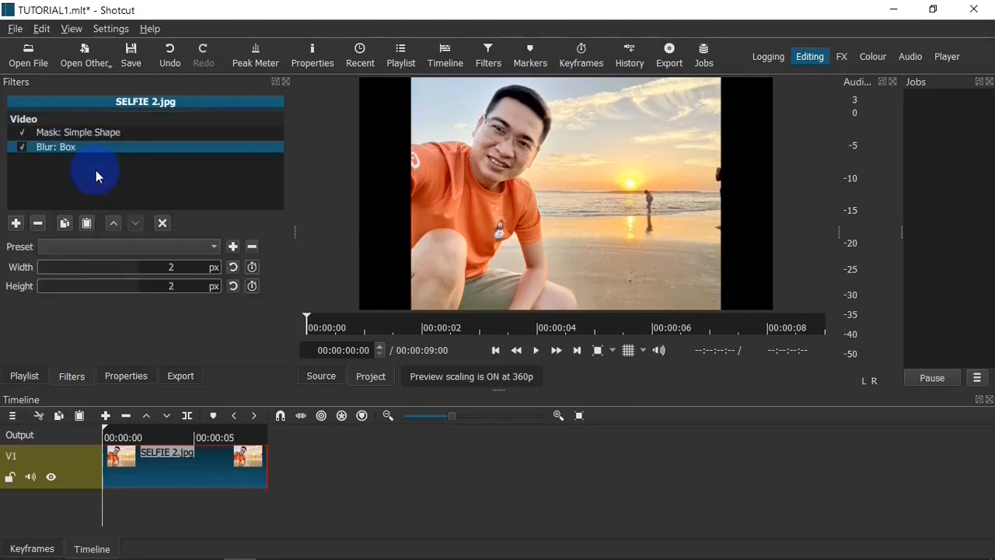
- Search the filters for "MASK" and add the Mask: Apply filter after the box blur
{"action": "left_click", "coordinate": [16, 224]}
{"action": "type", "text": "MAS"}
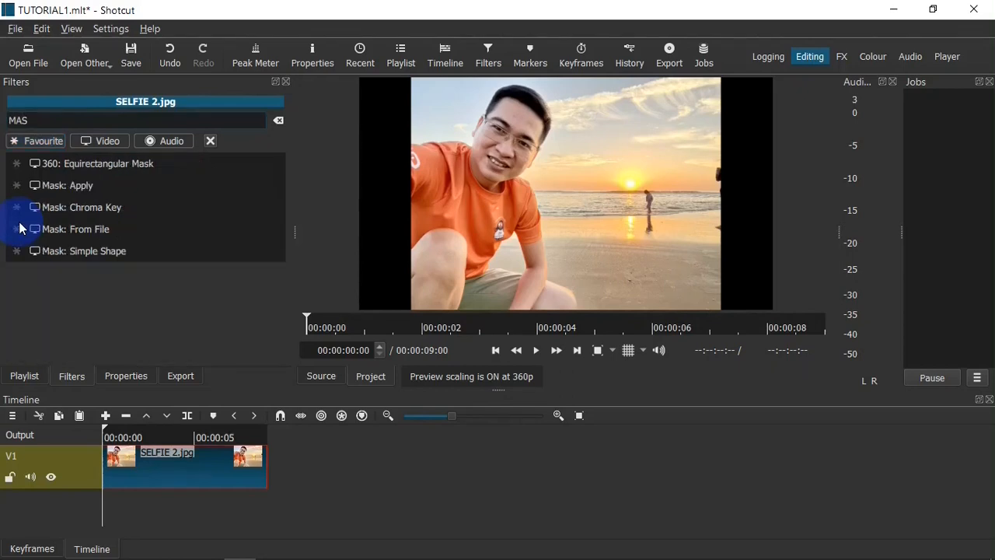
{"action": "type", "text": "K"}
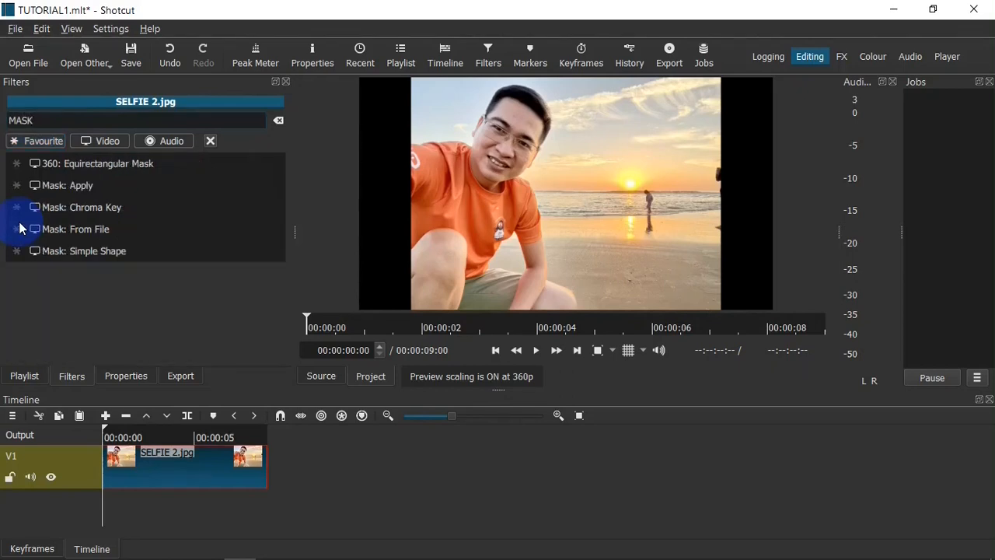
{"action": "left_click", "coordinate": [110, 186]}
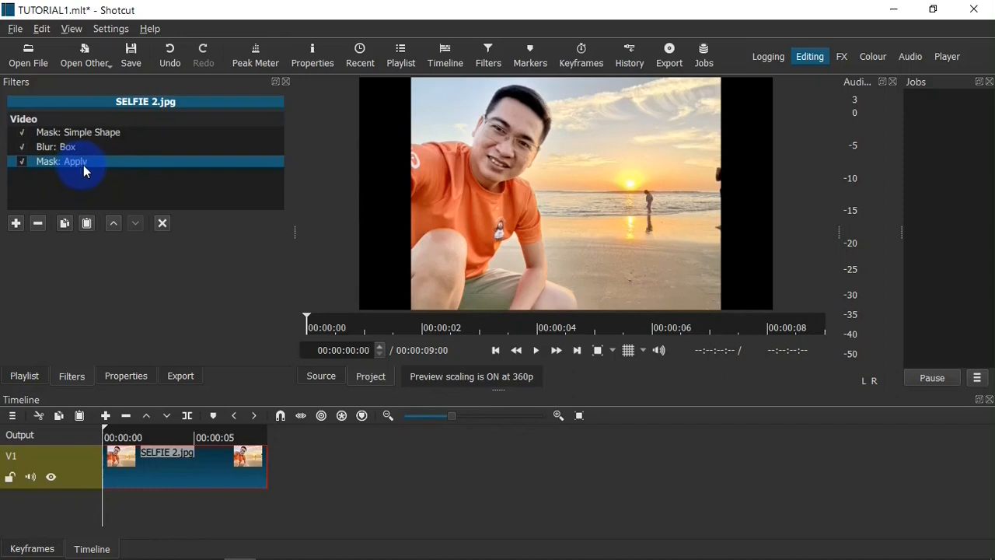
- Set both the width and the height of the Blur: Box filter to 50 px
{"action": "left_click", "coordinate": [72, 148]}
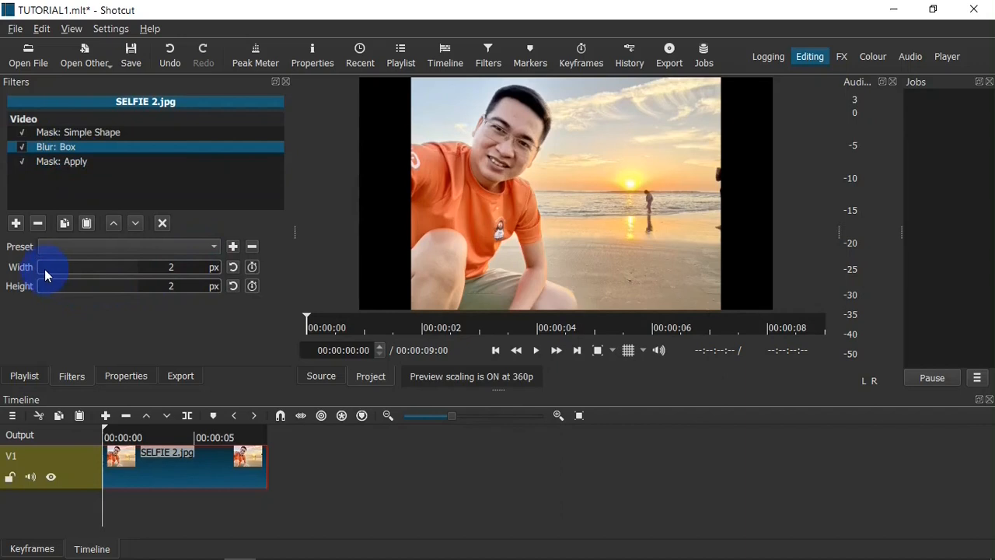
{"action": "left_click_drag", "start_coordinate": [40, 269], "coordinate": [88, 287]}
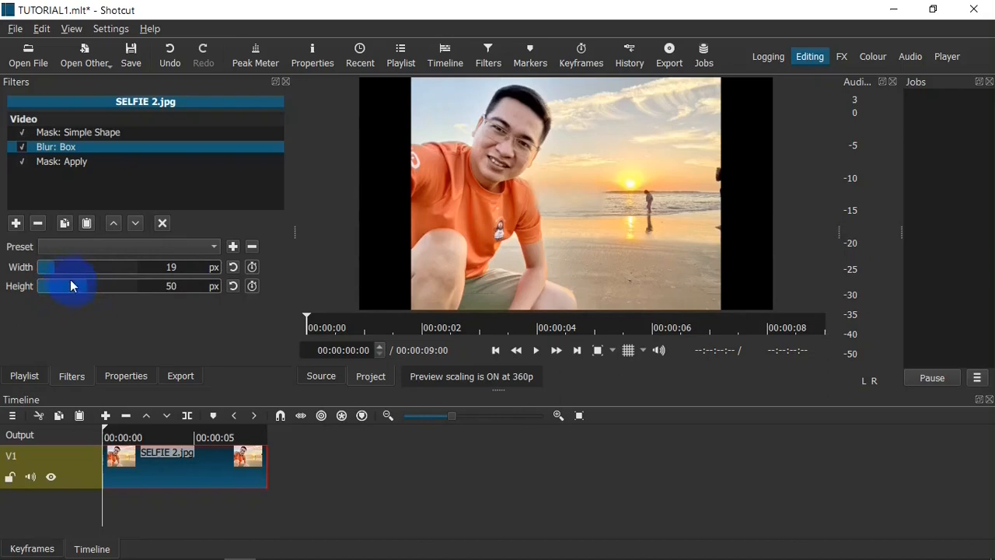
{"action": "mouse_move", "coordinate": [57, 265]}
{"action": "left_mouse_down"}
{"action": "mouse_move", "coordinate": [78, 265]}
{"action": "mouse_move", "coordinate": [66, 268]}
{"action": "left_mouse_up"}
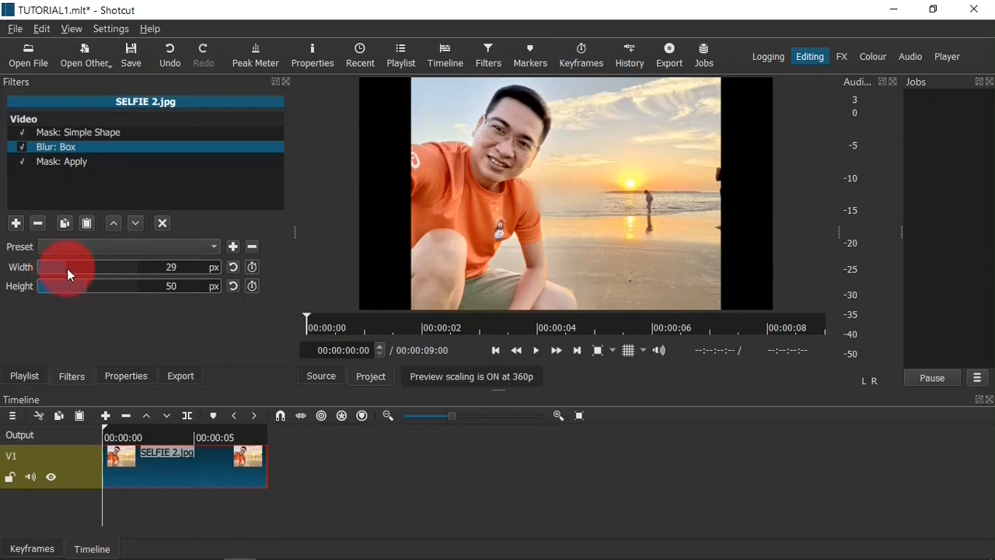
{"action": "double_click", "coordinate": [179, 269]}
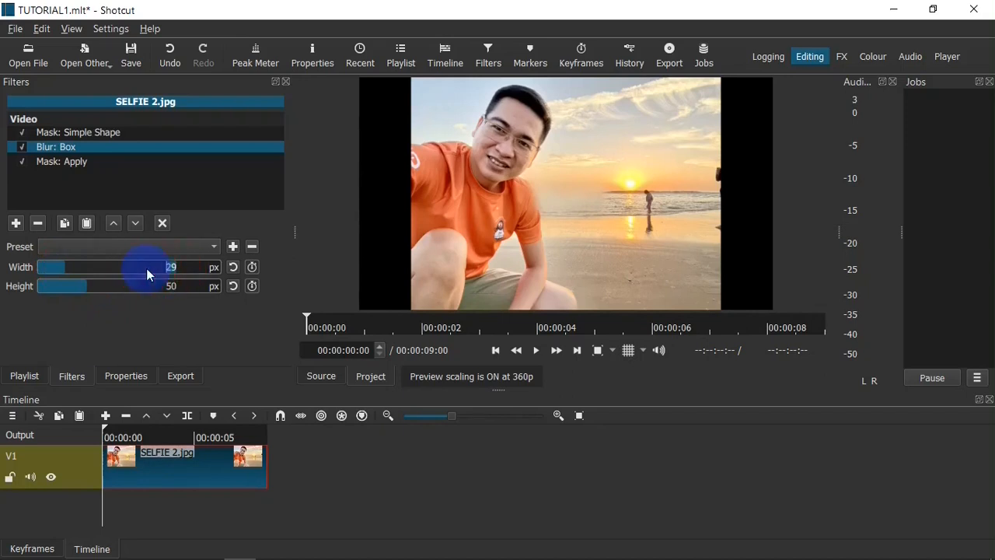
{"action": "type", "text": "50"}
- Choose the Overwrite operation for the Mask: Simple Shape filter
{"action": "left_click", "coordinate": [76, 135]}
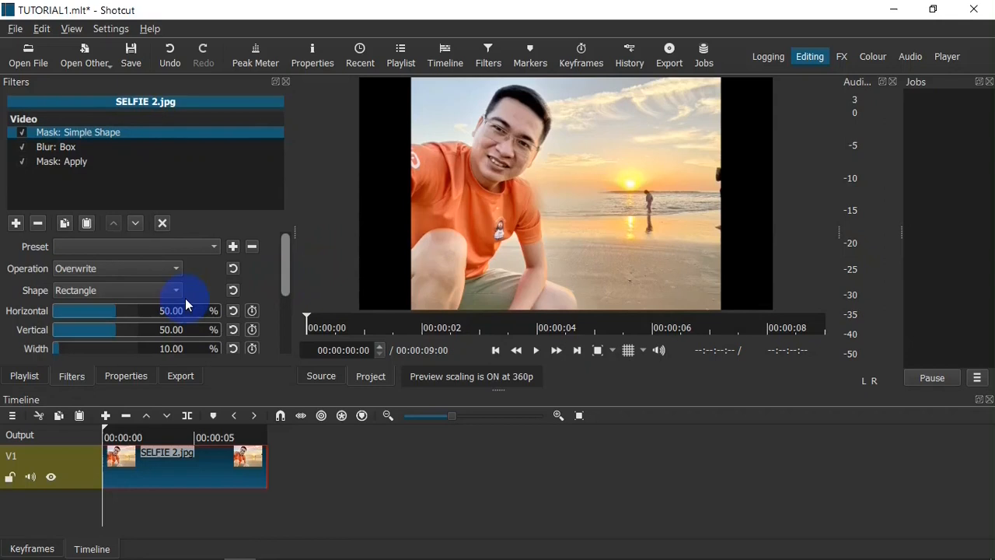
{"action": "left_click", "coordinate": [132, 268]}
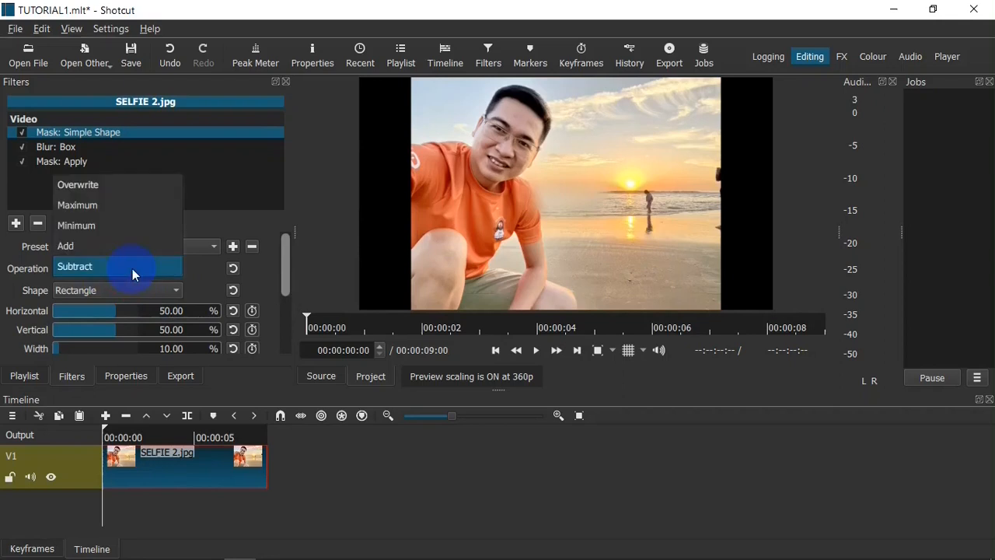
{"action": "left_click", "coordinate": [129, 187]}
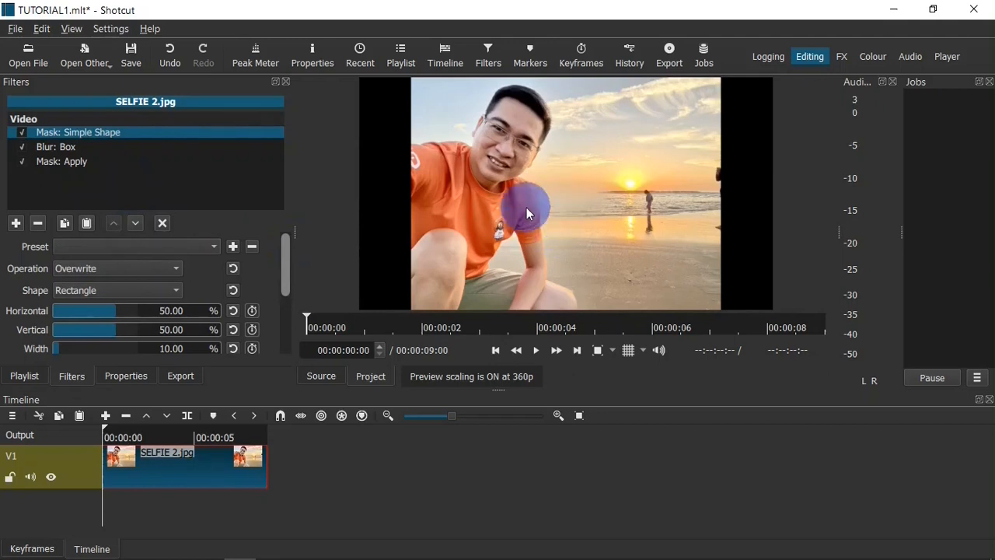
- Try the Maximum, Minimum, Add and Subtract operations on the simple shape mask, and return it to Overwrite
{"action": "left_click", "coordinate": [171, 273]}
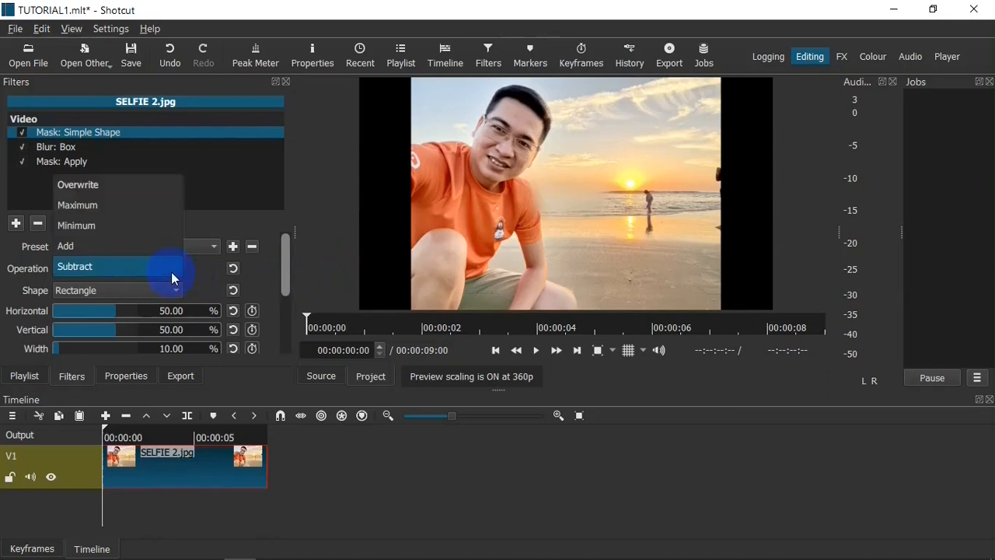
{"action": "left_click", "coordinate": [148, 204]}
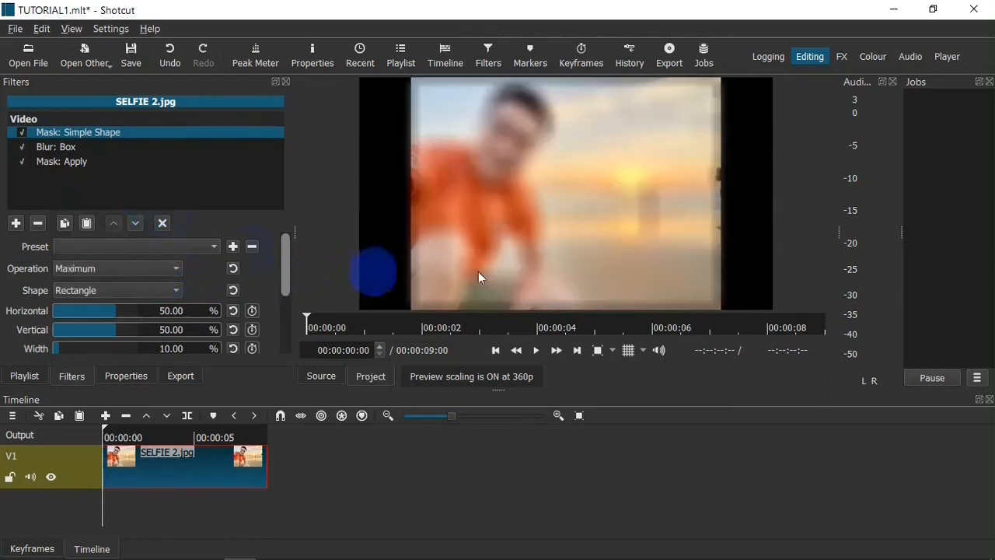
{"action": "left_click", "coordinate": [161, 263]}
{"action": "left_click", "coordinate": [146, 226]}
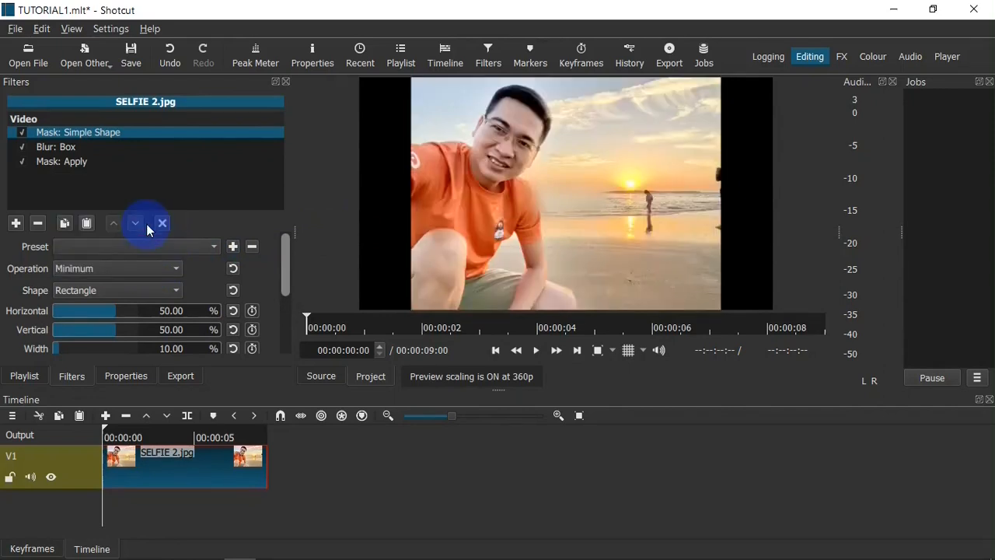
{"action": "left_click", "coordinate": [139, 266]}
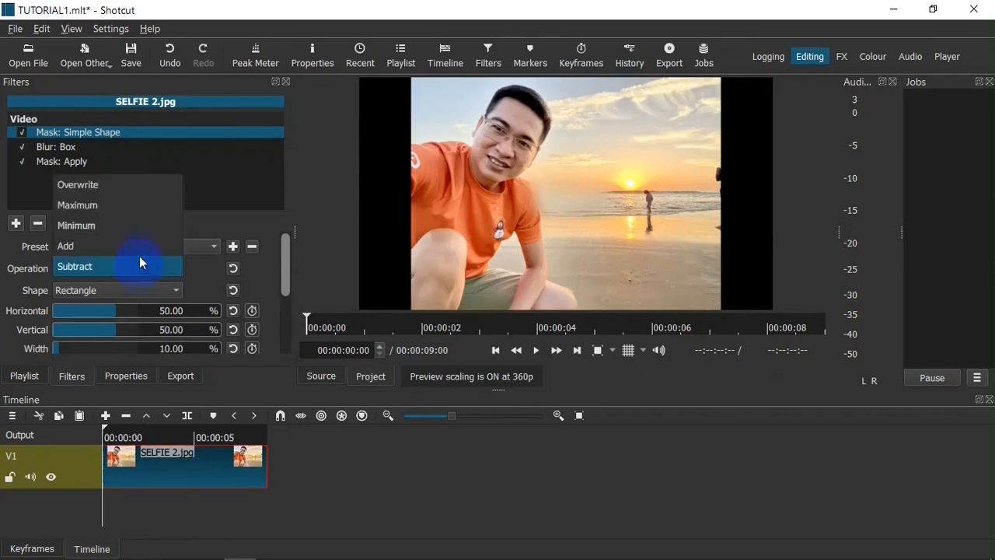
{"action": "left_click", "coordinate": [141, 246]}
{"action": "left_click", "coordinate": [137, 269]}
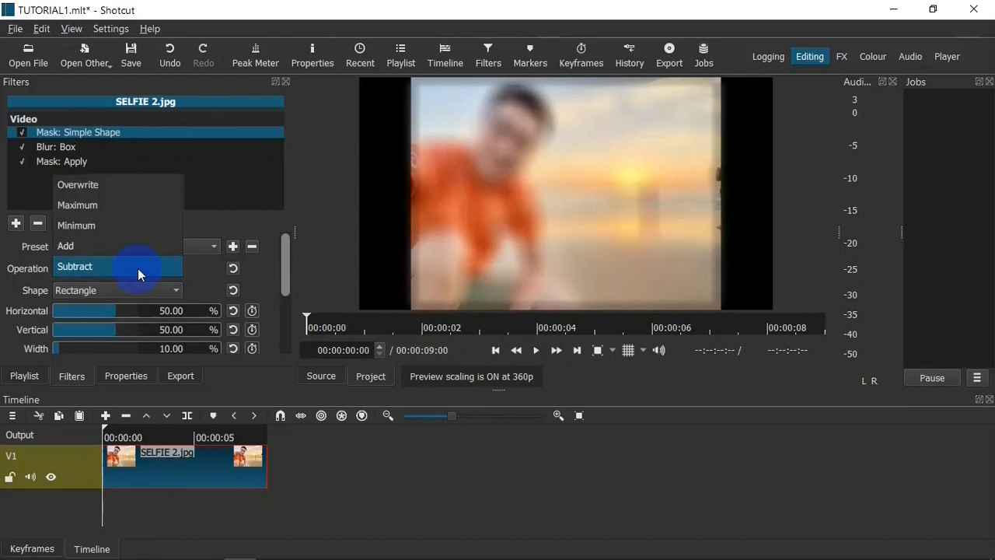
{"action": "left_click", "coordinate": [116, 269]}
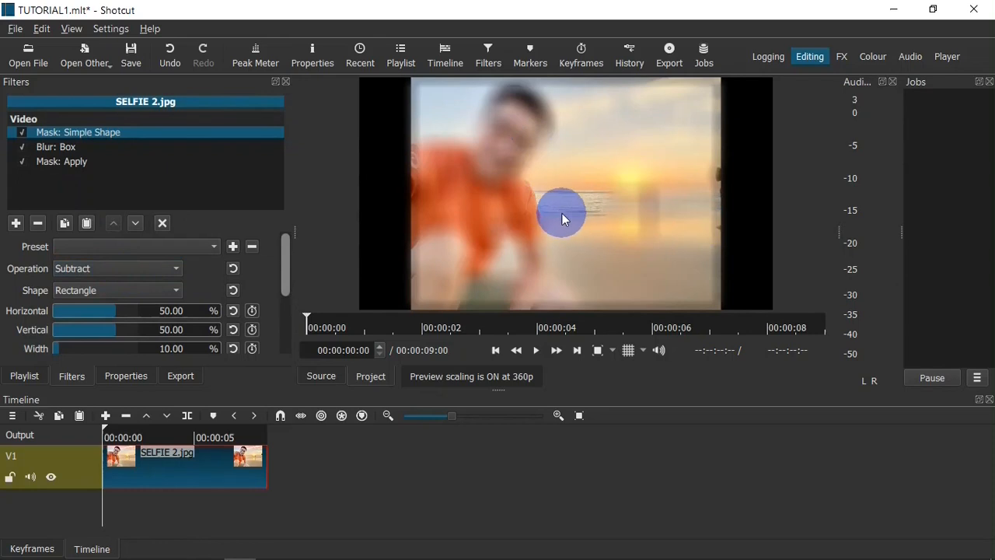
{"action": "left_click", "coordinate": [164, 269]}
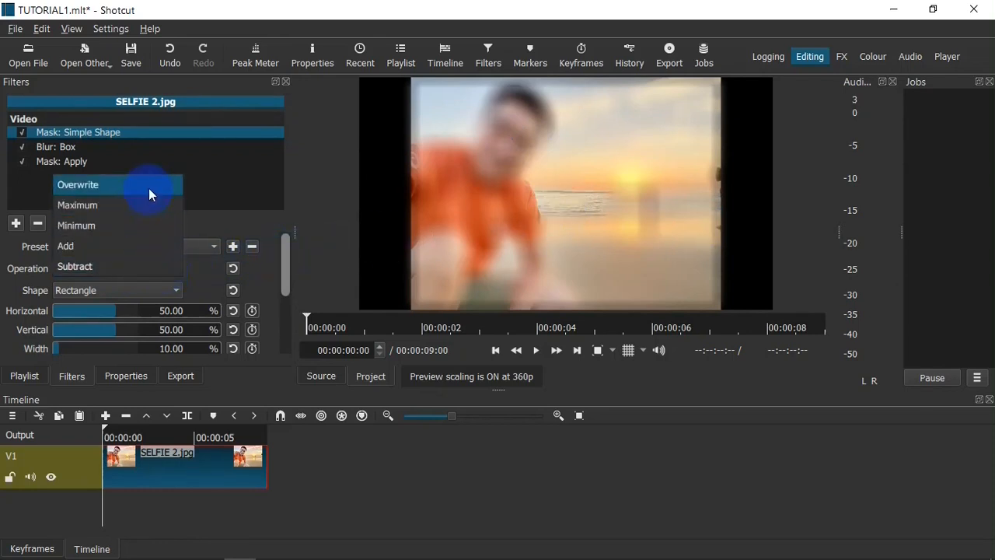
{"action": "left_click", "coordinate": [148, 188]}
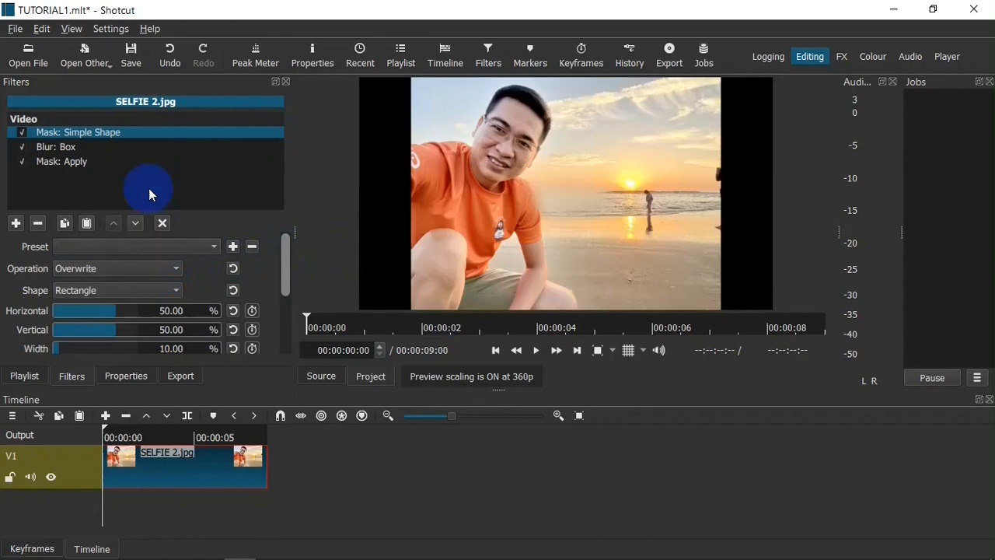
- Change the mask shape to Ellipse and move it to 40% horizontal and 38.33% vertical
{"action": "left_click", "coordinate": [128, 290]}
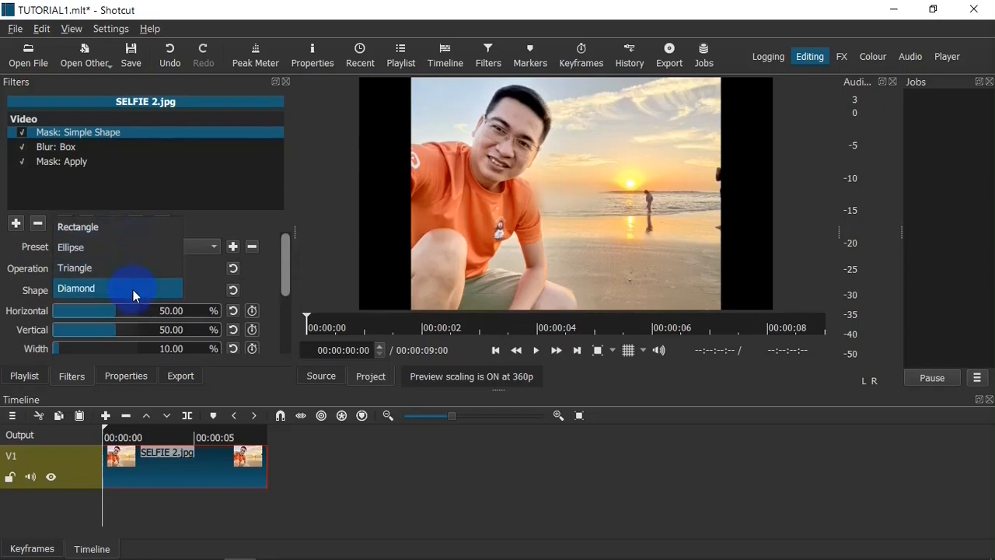
{"action": "left_click", "coordinate": [133, 248]}
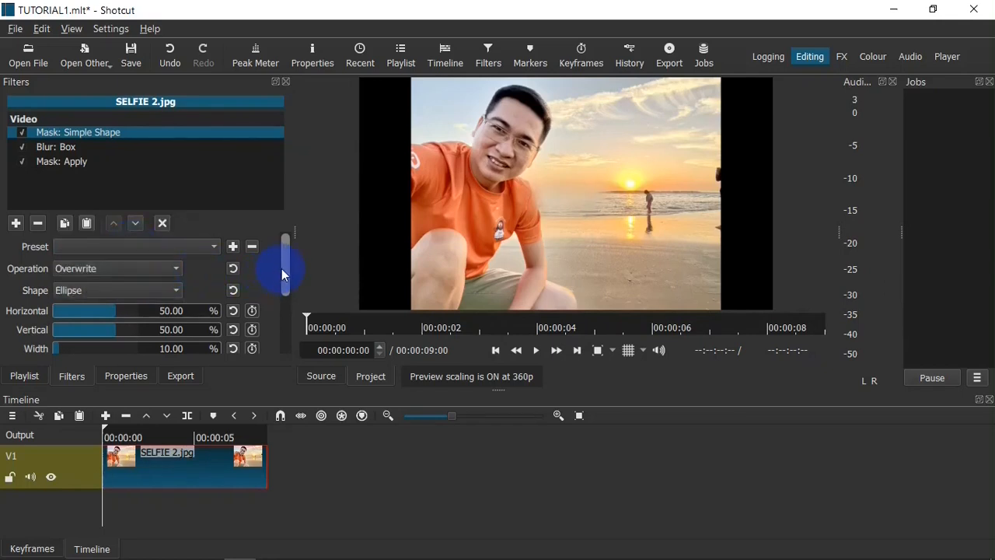
{"action": "left_click_drag", "start_coordinate": [285, 261], "coordinate": [285, 272]}
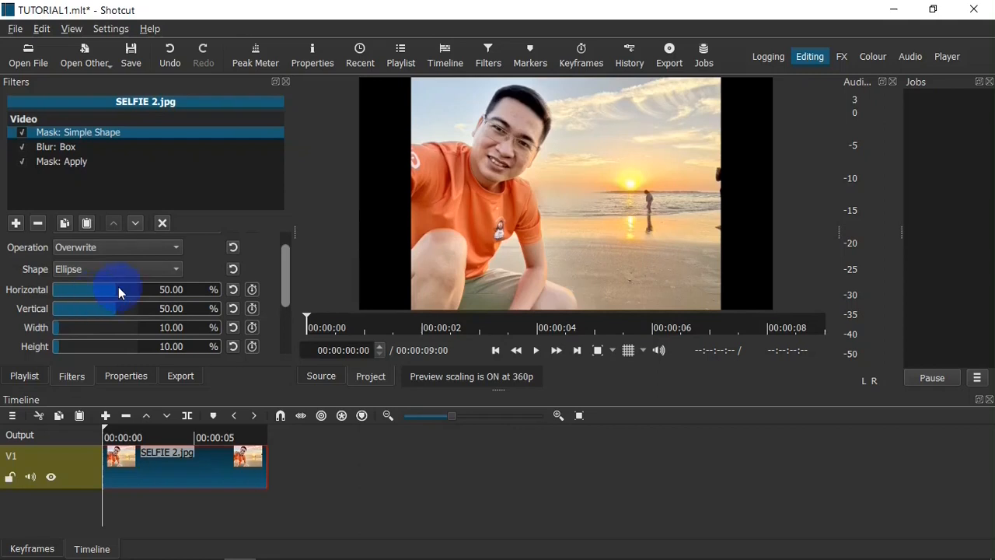
{"action": "mouse_move", "coordinate": [118, 287]}
{"action": "left_mouse_down"}
{"action": "mouse_move", "coordinate": [102, 286]}
{"action": "mouse_move", "coordinate": [128, 286]}
{"action": "mouse_move", "coordinate": [98, 284]}
{"action": "mouse_move", "coordinate": [137, 284]}
{"action": "mouse_move", "coordinate": [91, 282]}
{"action": "mouse_move", "coordinate": [114, 283]}
{"action": "left_mouse_up"}
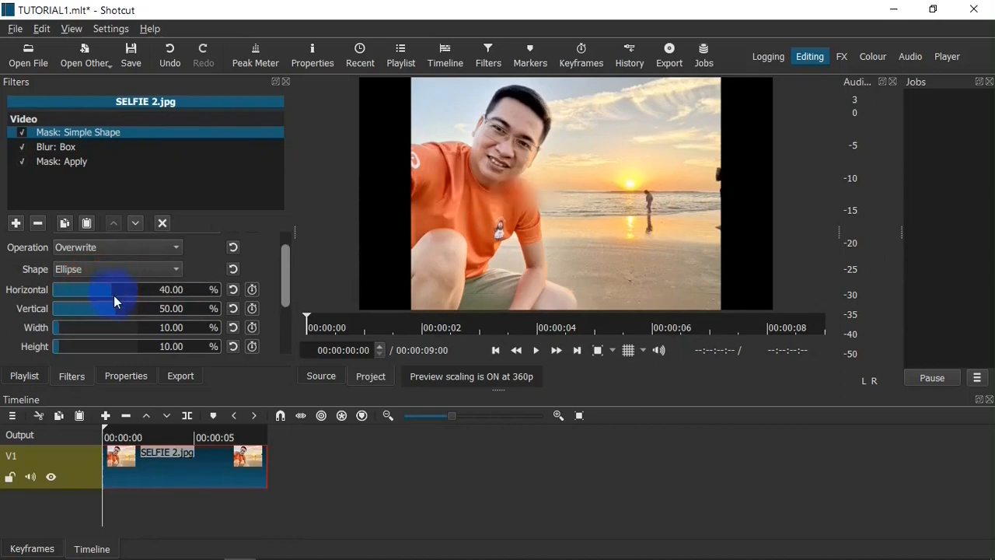
{"action": "mouse_move", "coordinate": [114, 304]}
{"action": "left_mouse_down"}
{"action": "mouse_move", "coordinate": [93, 311]}
{"action": "mouse_move", "coordinate": [113, 312]}
{"action": "left_mouse_up"}
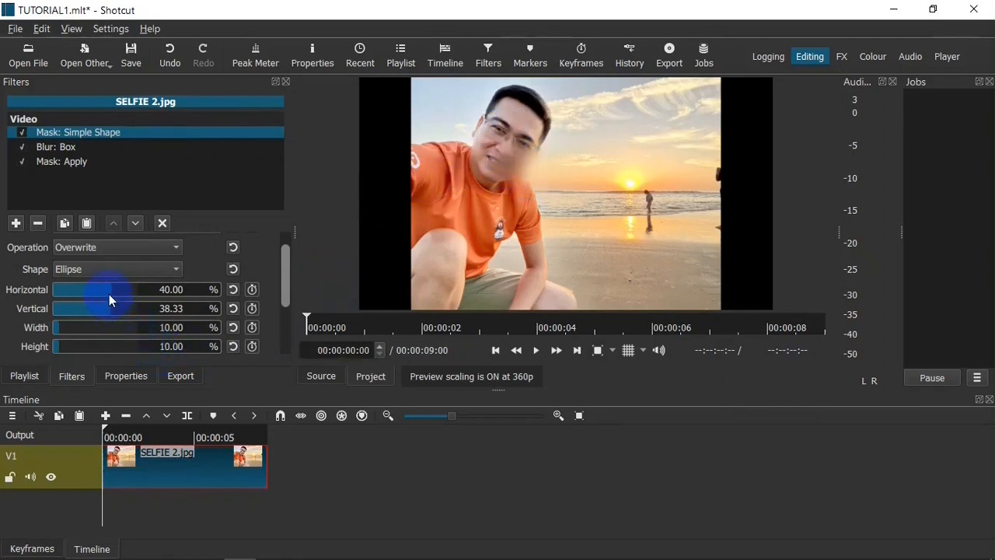
- Move the ellipse mask to 33.33% horizontal and 28.33% vertical
{"action": "mouse_move", "coordinate": [109, 294]}
{"action": "left_mouse_down"}
{"action": "mouse_move", "coordinate": [101, 293]}
{"action": "mouse_move", "coordinate": [110, 293]}
{"action": "left_mouse_up"}
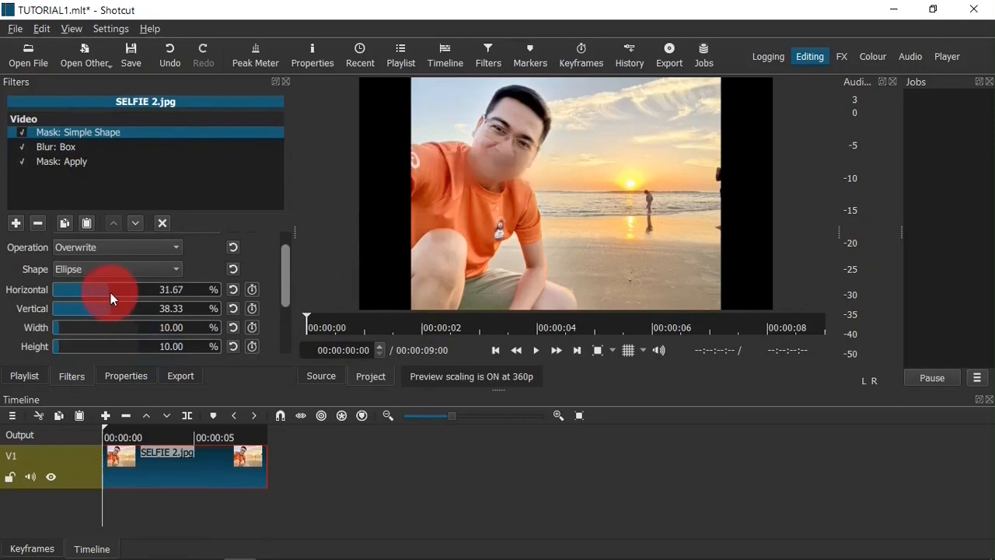
{"action": "left_click_drag", "start_coordinate": [110, 292], "coordinate": [111, 292]}
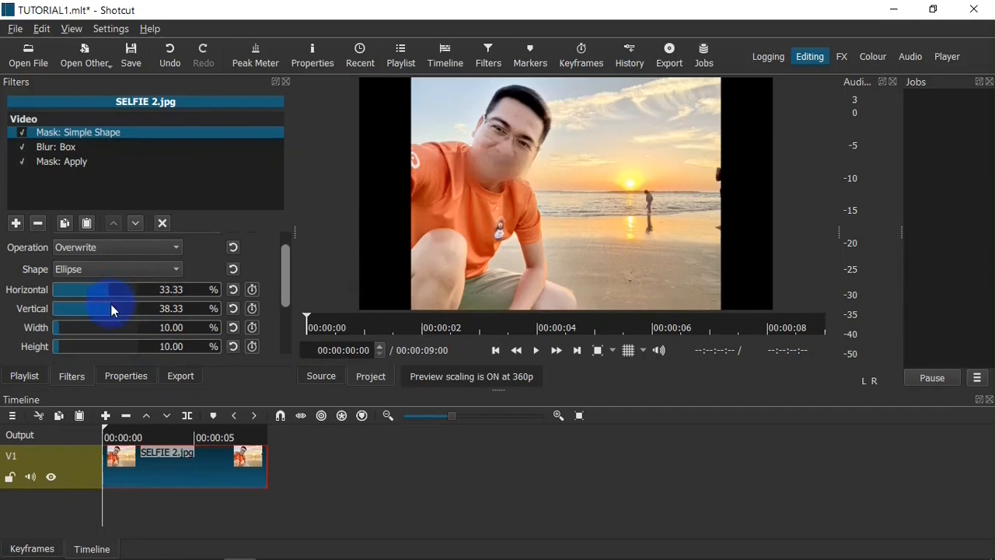
{"action": "left_click", "coordinate": [111, 310]}
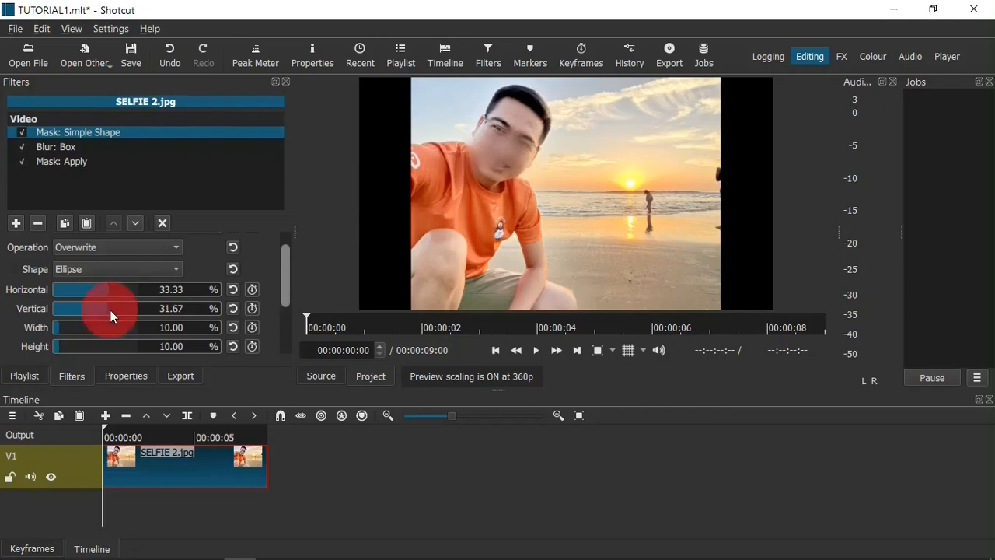
{"action": "left_click", "coordinate": [111, 311]}
{"action": "left_click", "coordinate": [109, 310]}
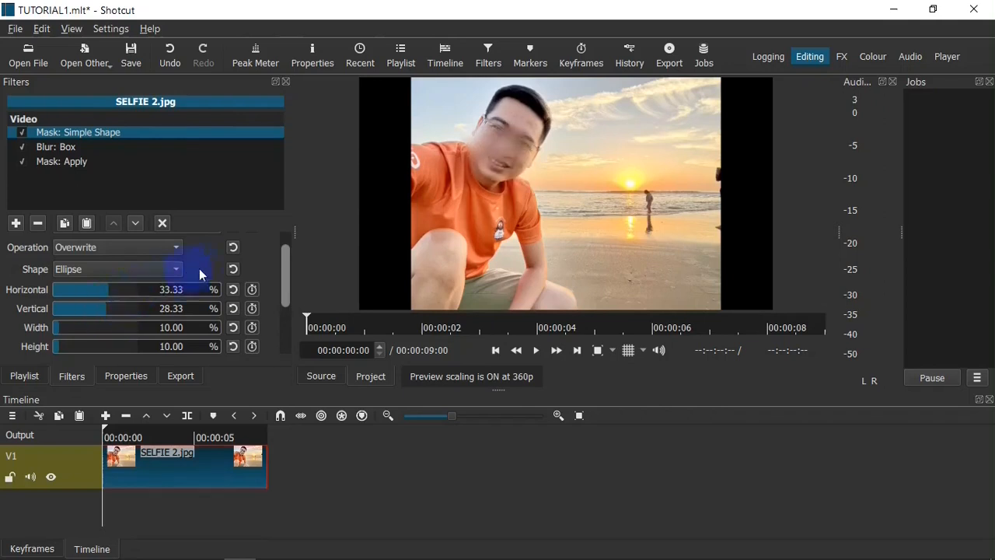
- Enlarge the ellipse mask to a width of 14.17% and a height of 28.33%
{"action": "left_click_drag", "start_coordinate": [282, 282], "coordinate": [283, 309]}
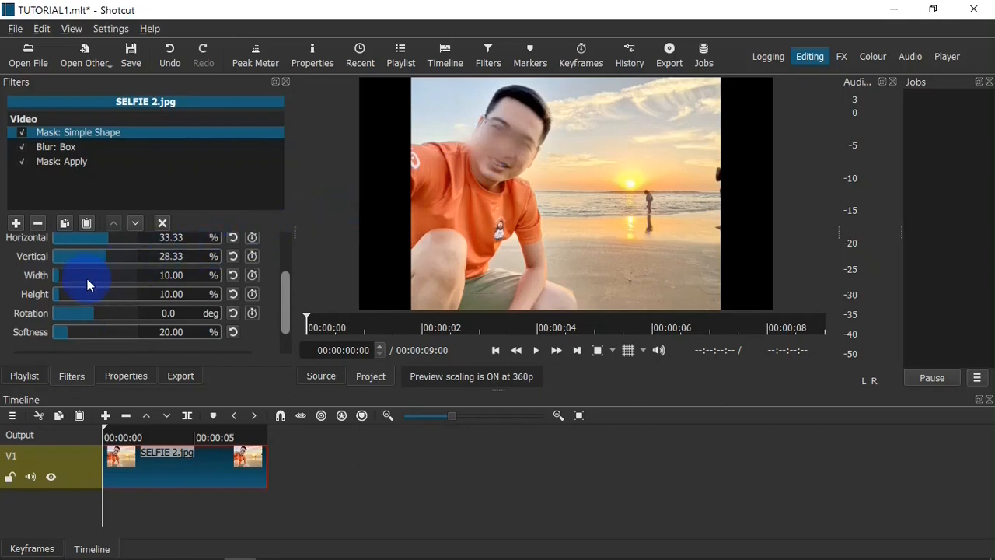
{"action": "scroll", "coordinate": [59, 274], "scroll_direction": "down", "scroll_amount": 1}
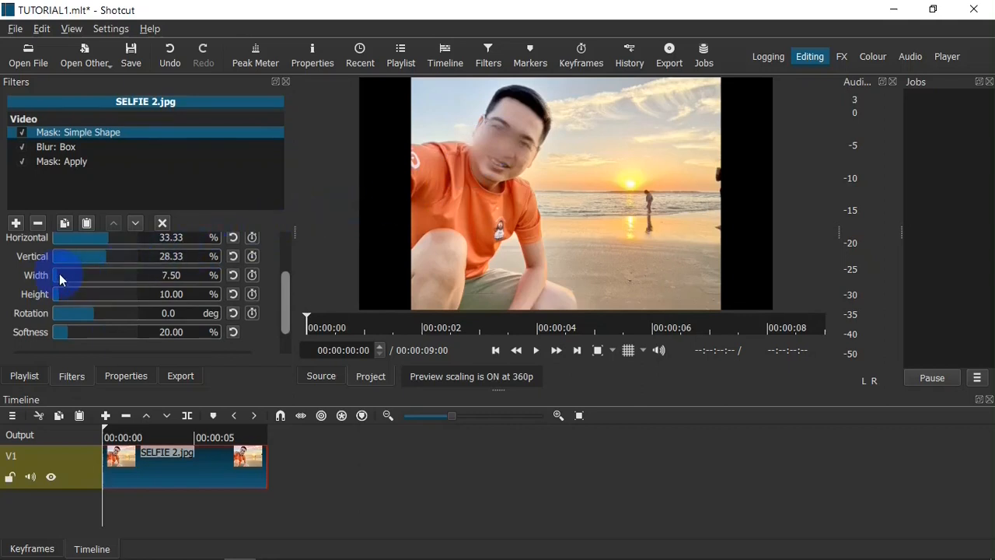
{"action": "left_click_drag", "start_coordinate": [59, 274], "coordinate": [65, 271]}
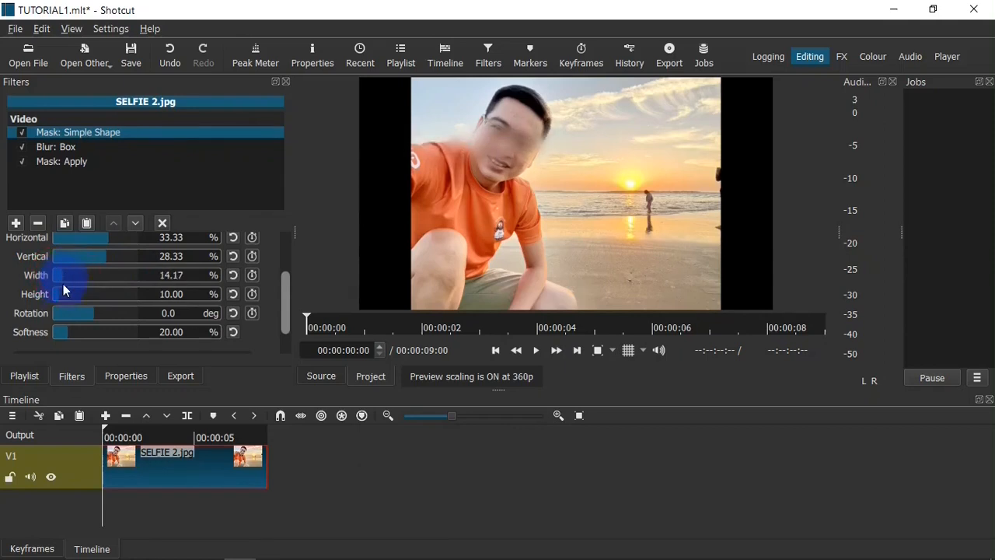
{"action": "left_click_drag", "start_coordinate": [55, 296], "coordinate": [76, 295]}
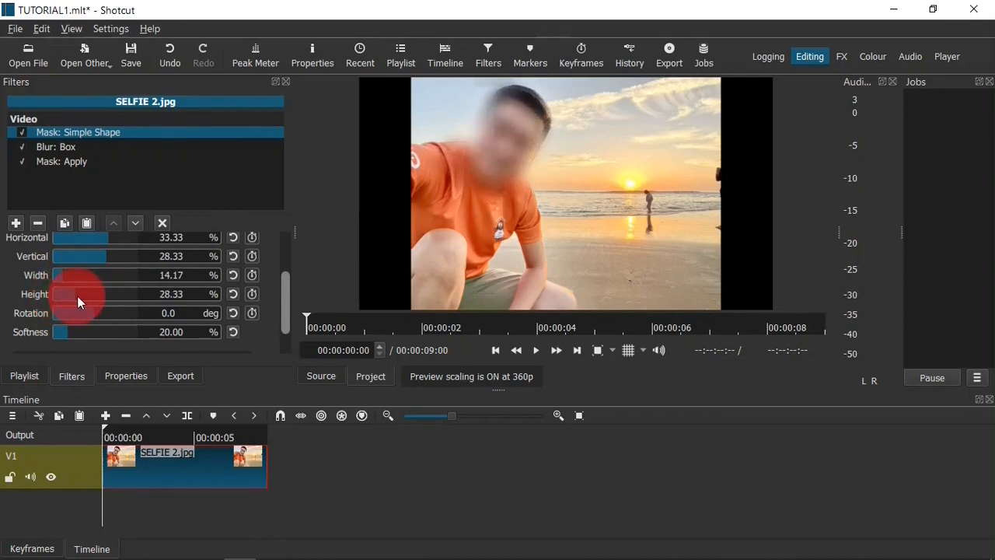
- Reposition the enlarged ellipse mask to 35% horizontal and 21.67% vertical
{"action": "left_click_drag", "start_coordinate": [284, 315], "coordinate": [280, 306]}
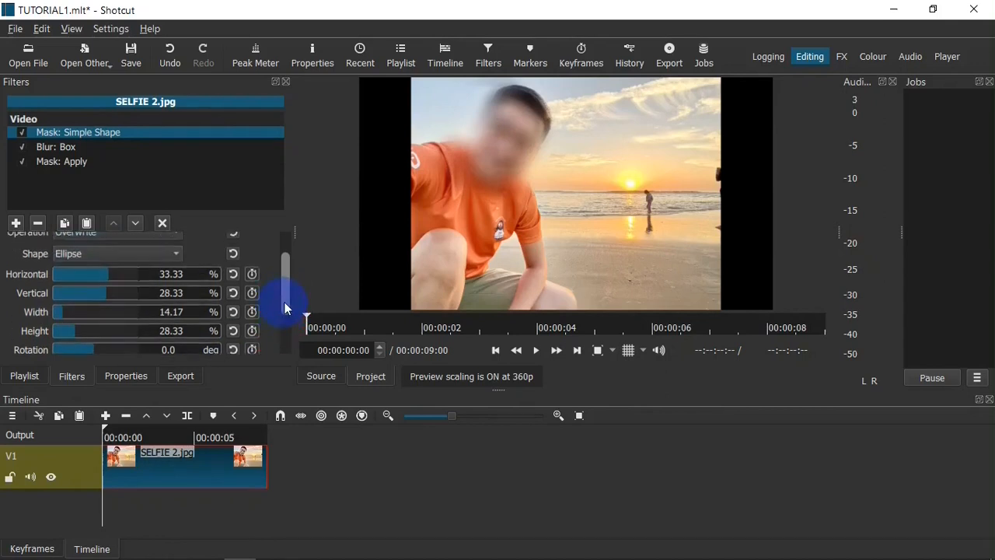
{"action": "left_click_drag", "start_coordinate": [121, 278], "coordinate": [111, 275]}
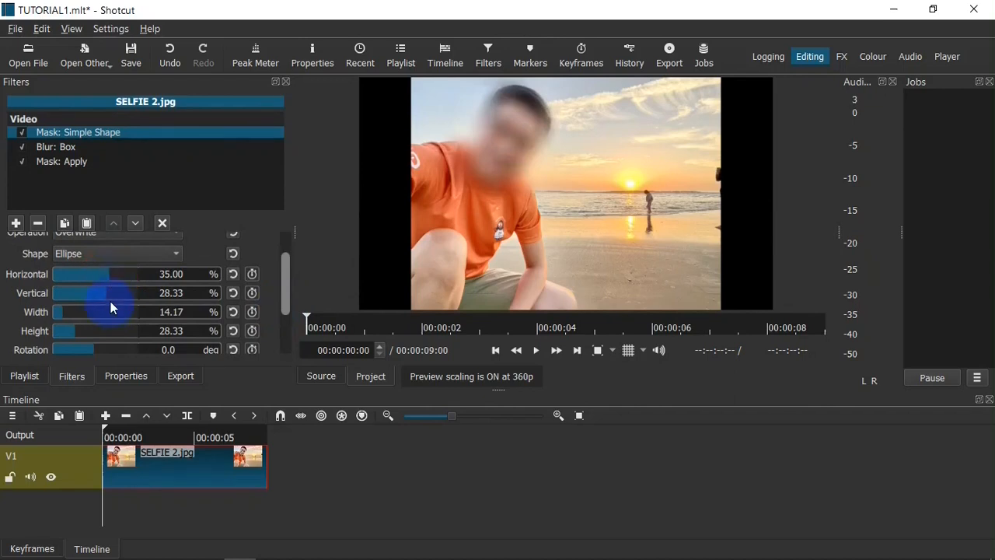
{"action": "left_click", "coordinate": [106, 298]}
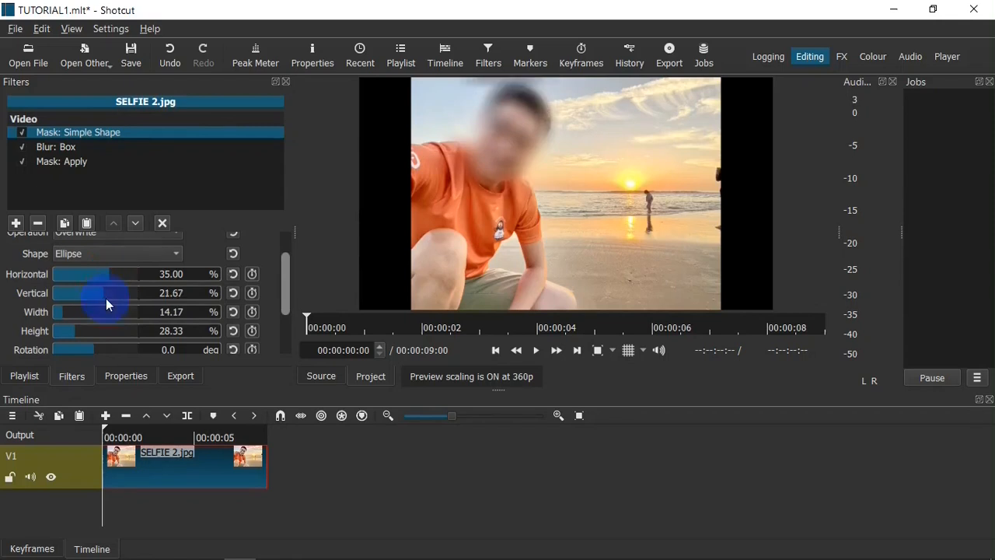
- Set the mask's softness to 21.67% and preview the selfie clip at 00:00:00:21
{"action": "left_click_drag", "start_coordinate": [286, 280], "coordinate": [289, 312]}
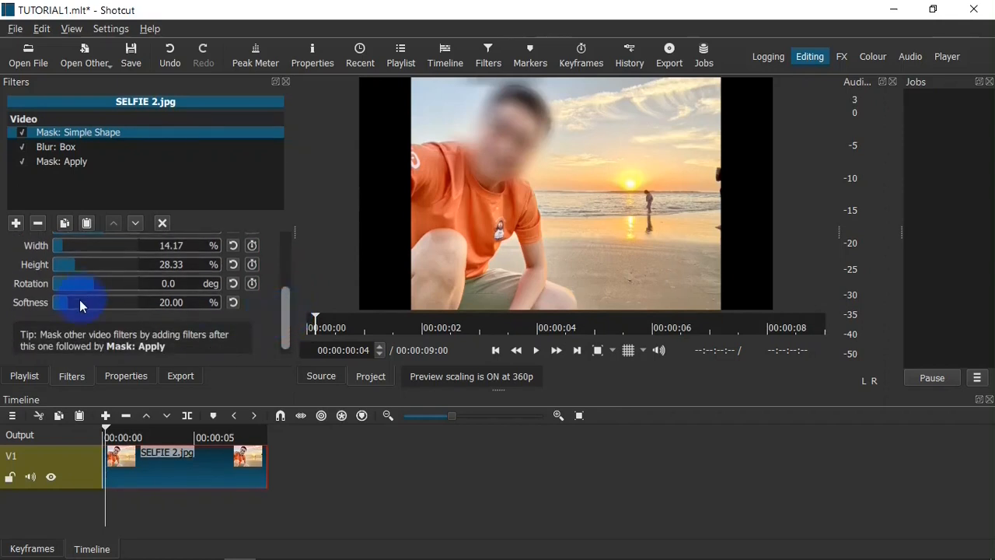
{"action": "mouse_move", "coordinate": [62, 300]}
{"action": "left_mouse_down"}
{"action": "mouse_move", "coordinate": [125, 300]}
{"action": "mouse_move", "coordinate": [73, 304]}
{"action": "left_mouse_up"}
{"action": "left_click", "coordinate": [117, 437]}
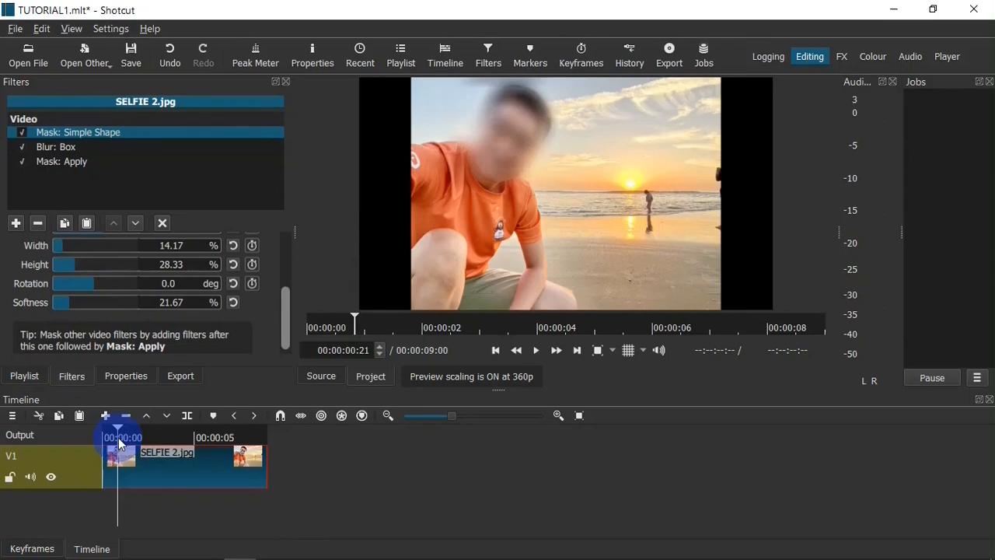
- Open Bangkok - 30952 from the PROJECT CLIPS folder and place it on track V1 at about 15 seconds, after SELFIE 2.jpg
{"action": "left_click", "coordinate": [42, 62]}
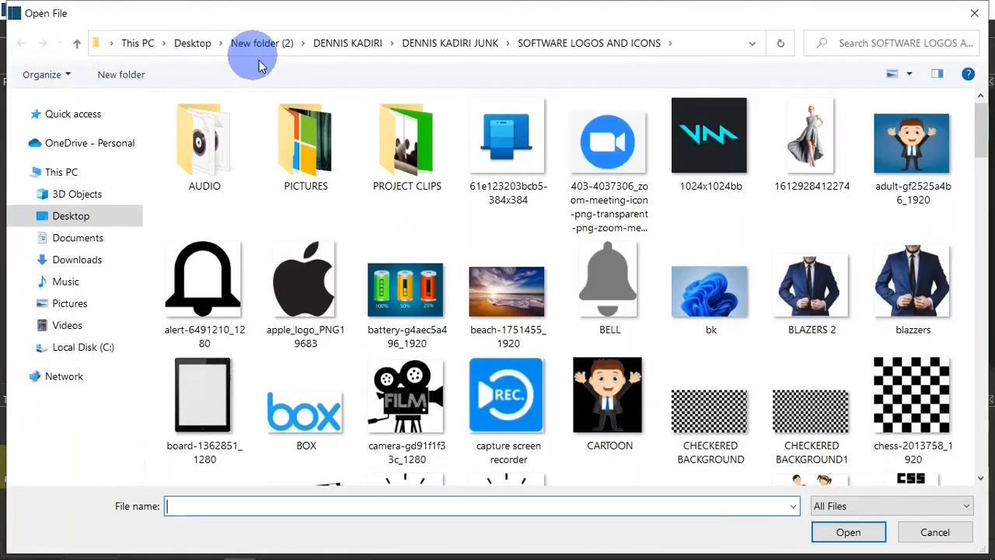
{"action": "double_click", "coordinate": [393, 150]}
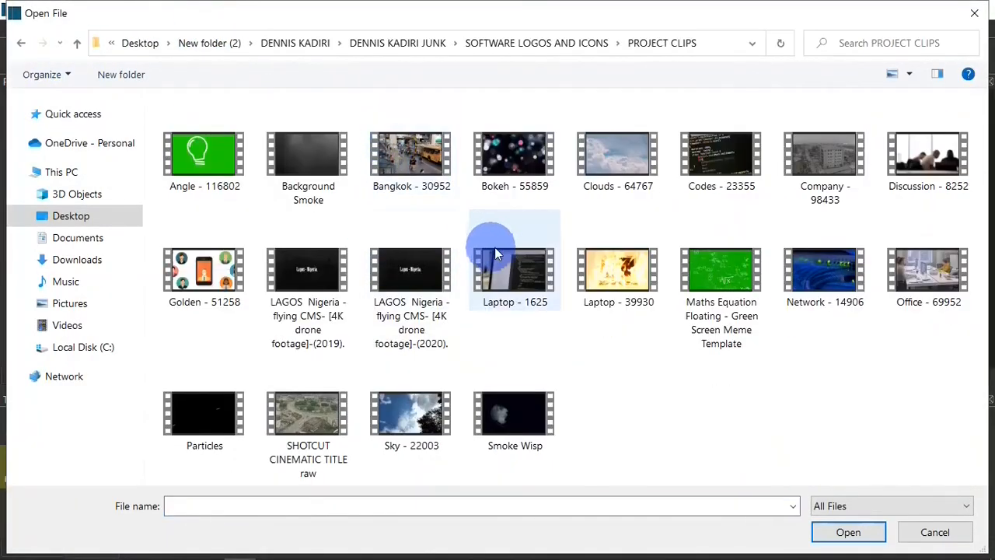
{"action": "left_click", "coordinate": [420, 164]}
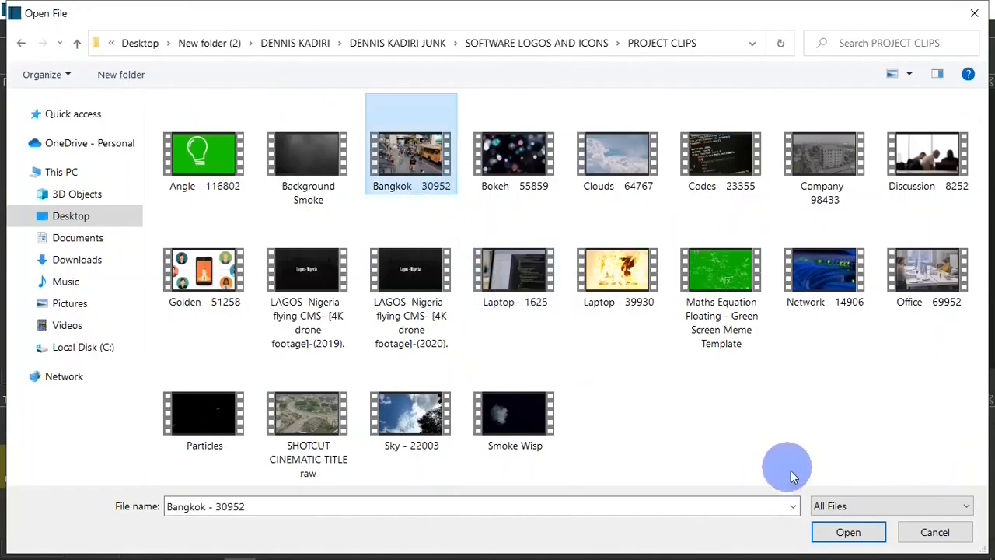
{"action": "left_click", "coordinate": [846, 532]}
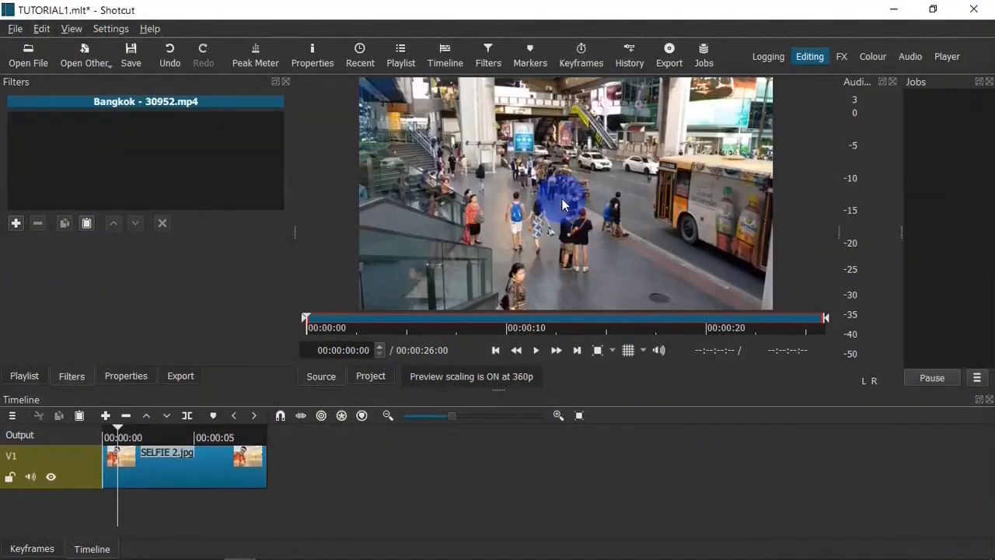
{"action": "left_click_drag", "start_coordinate": [545, 256], "coordinate": [366, 473]}
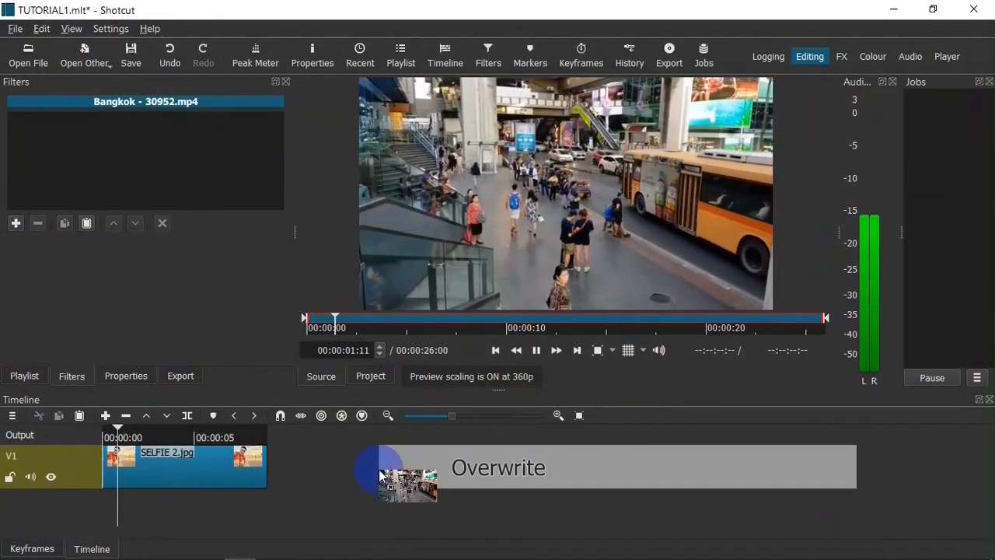
- Mute track V1 and remove the gap between SELFIE 2.jpg and the Bangkok clip
{"action": "left_click", "coordinate": [30, 477]}
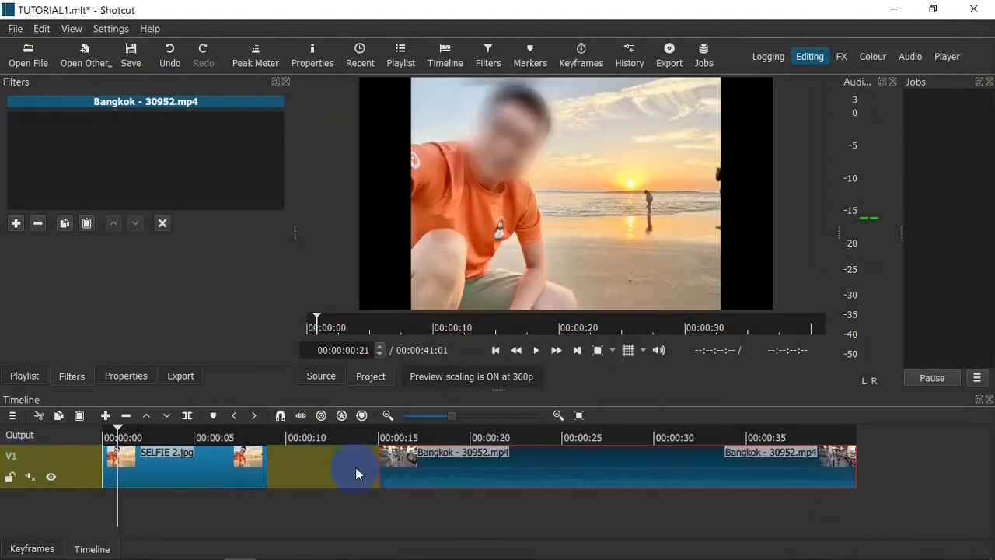
{"action": "right_click", "coordinate": [355, 467]}
{"action": "left_click", "coordinate": [378, 459]}
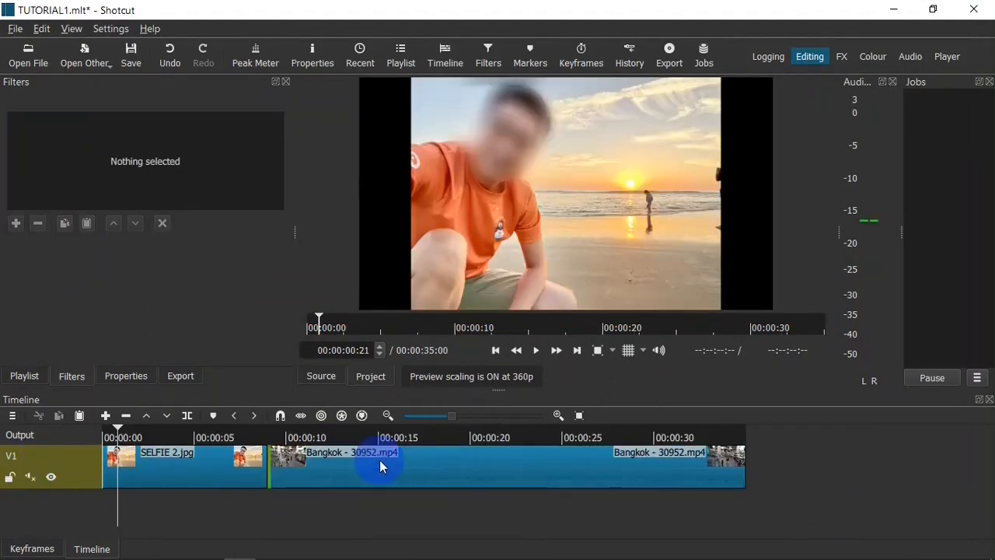
- Play the timeline from the end of SELFIE 2.jpg to review the Bangkok clip
{"action": "left_click_drag", "start_coordinate": [380, 461], "coordinate": [268, 442]}
{"action": "left_click", "coordinate": [268, 441]}
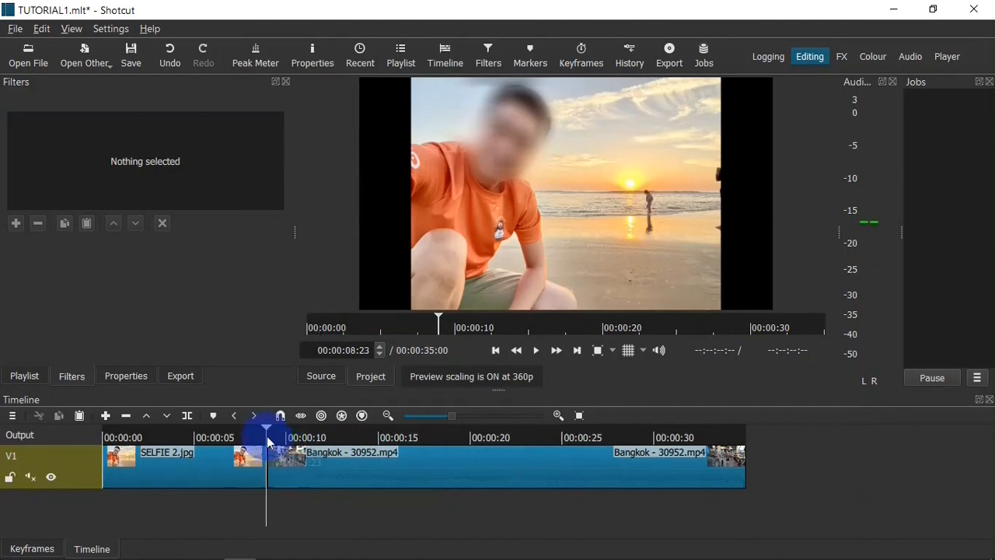
{"action": "key", "text": "space"}
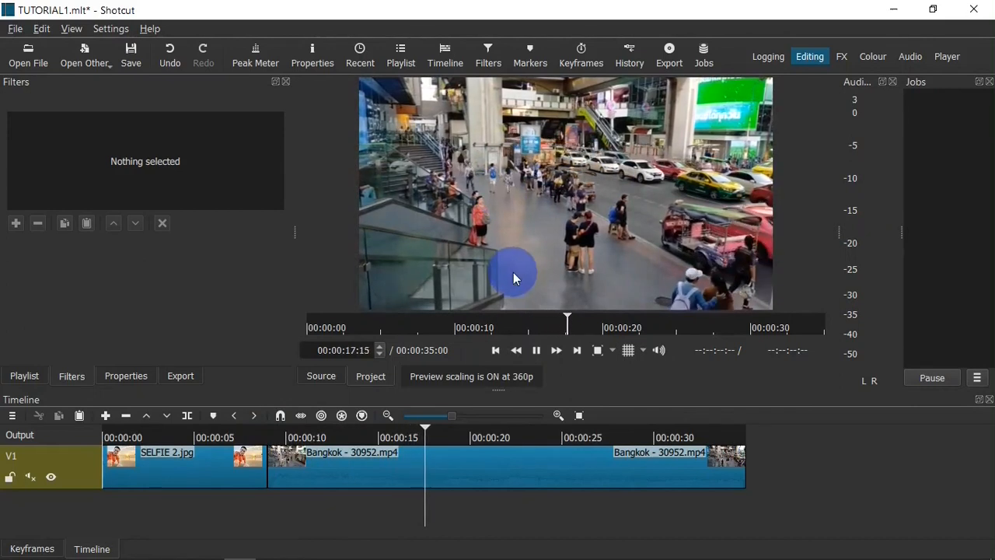
- Trim the end of the Bangkok clip to 00:00:22:09 on the timeline
{"action": "left_click", "coordinate": [378, 443]}
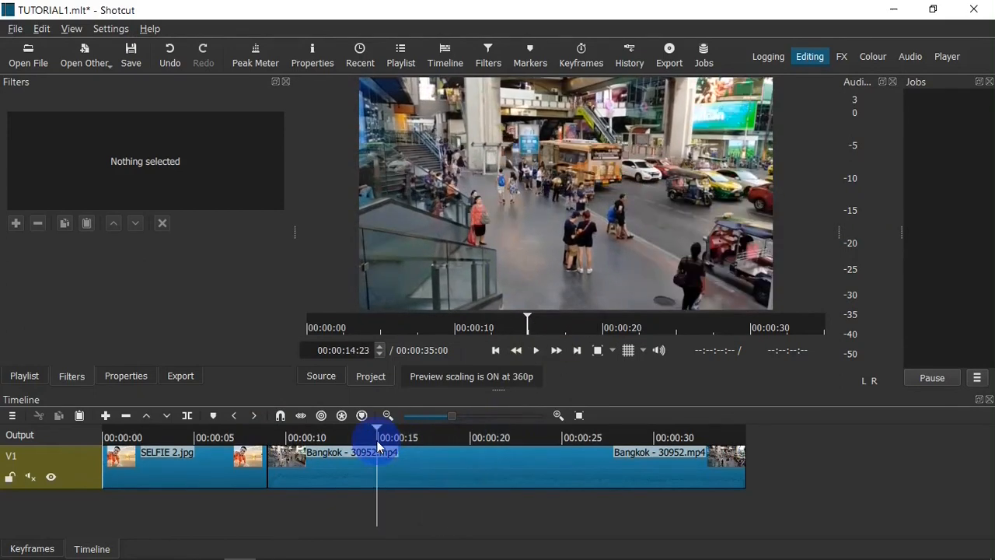
{"action": "left_click", "coordinate": [514, 432]}
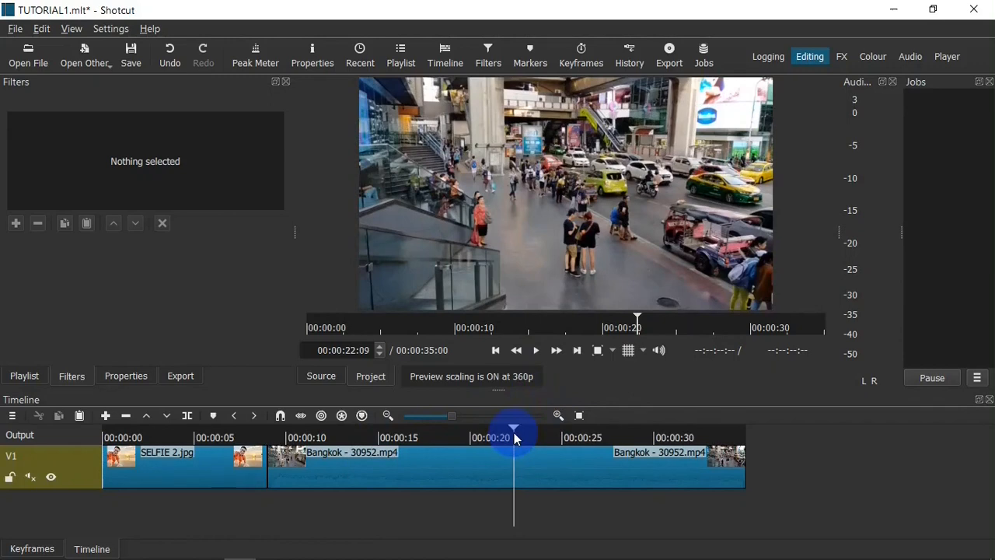
{"action": "key", "text": "w"}
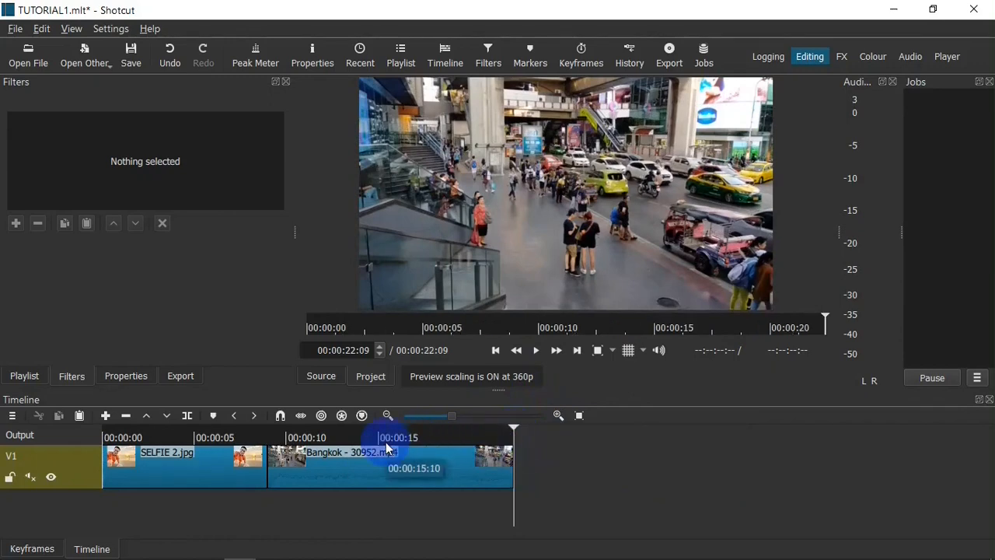
- Select the Bangkok clip, go to its beginning at 00:00:09:02, and add the Mask: Simple Shape filter
{"action": "left_click", "coordinate": [350, 472]}
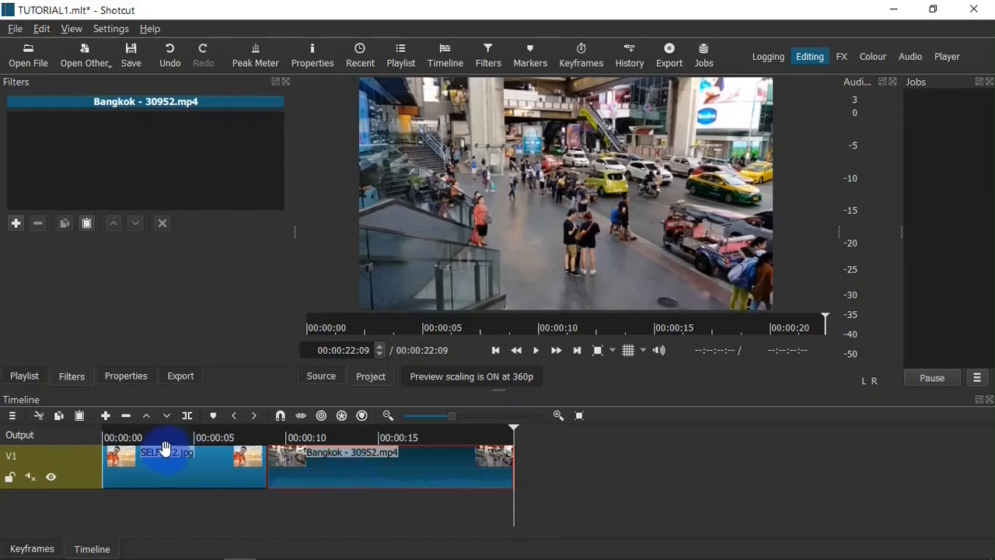
{"action": "left_click", "coordinate": [270, 437]}
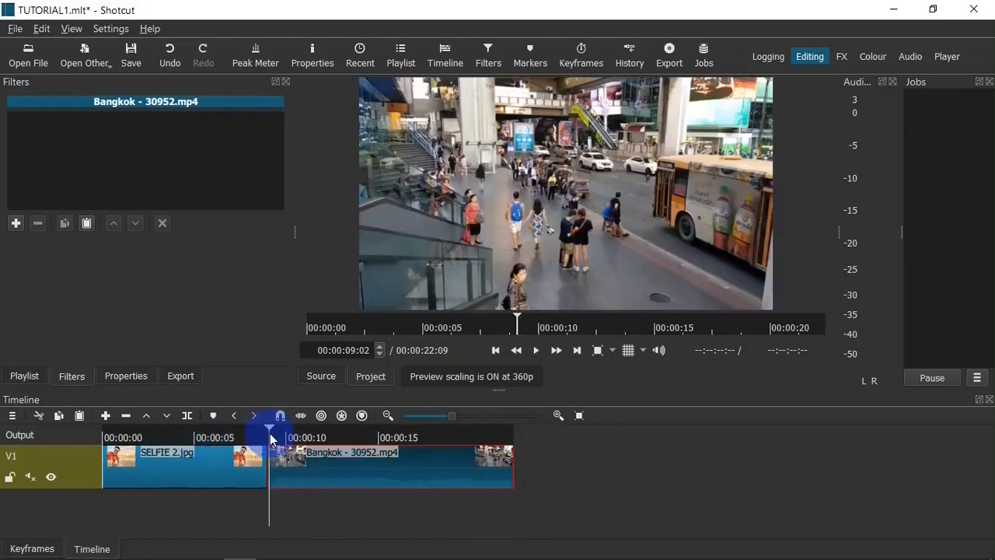
{"action": "left_click", "coordinate": [15, 223]}
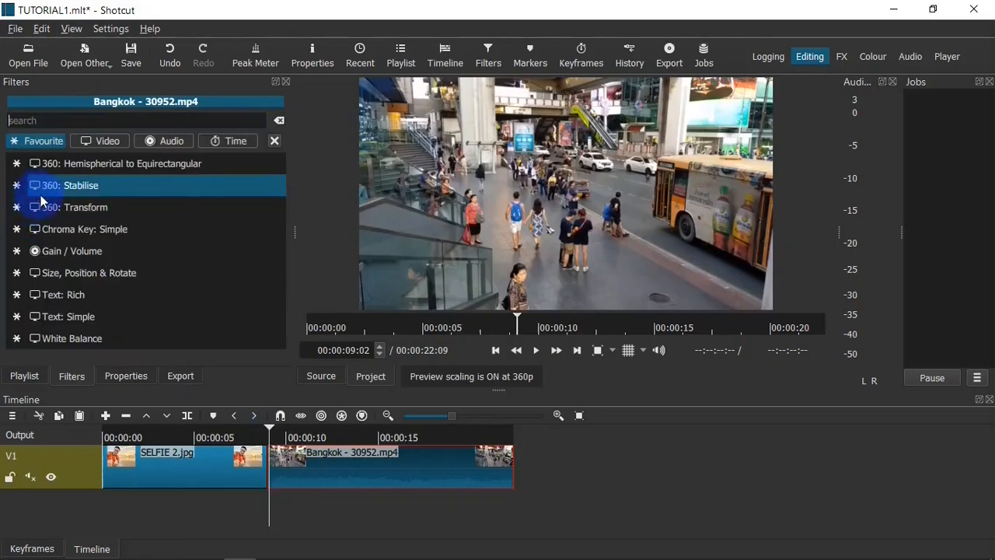
{"action": "type", "text": "MAS"}
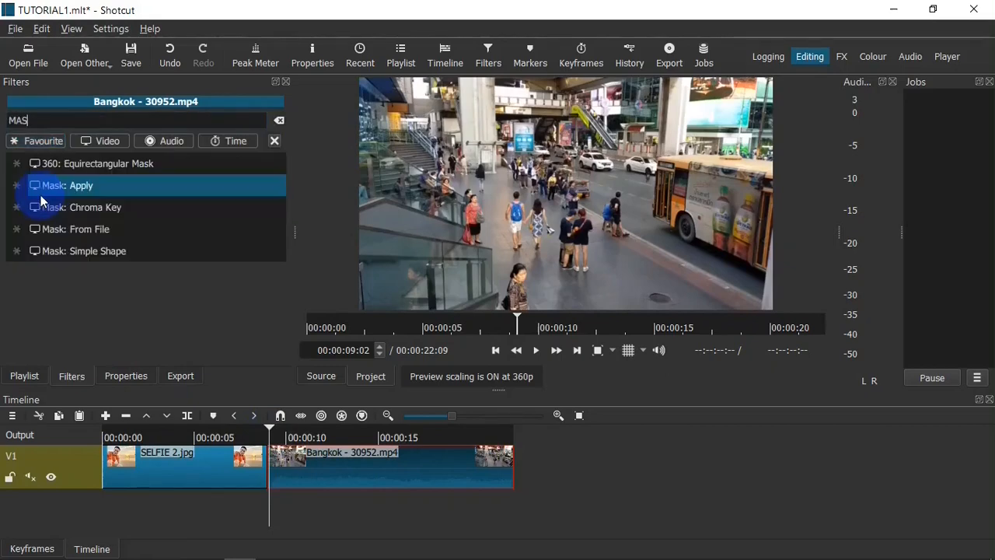
{"action": "left_click", "coordinate": [96, 243]}
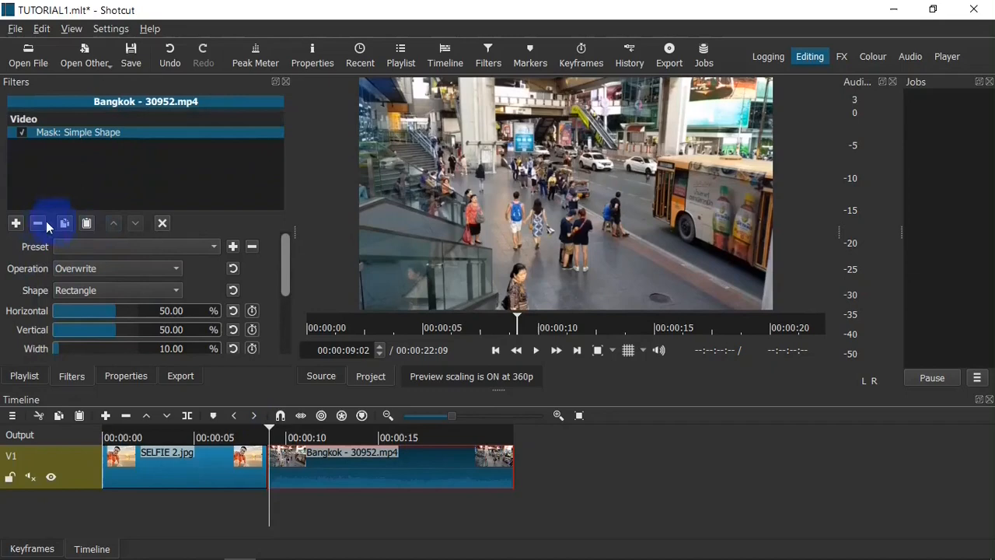
- Add the Blur: Box filter to the Bangkok clip
{"action": "left_click", "coordinate": [15, 224]}
{"action": "type", "text": "BL"}
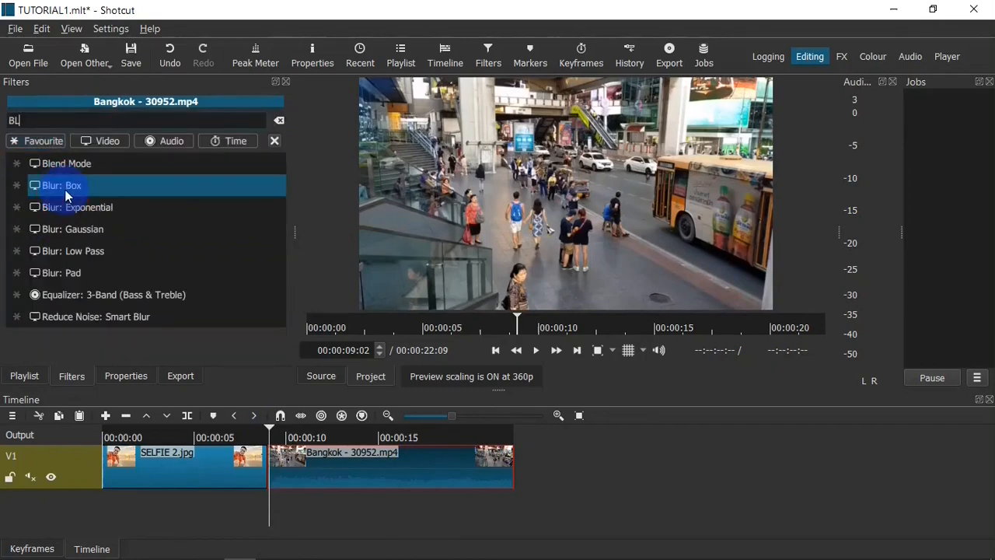
{"action": "left_click", "coordinate": [65, 194]}
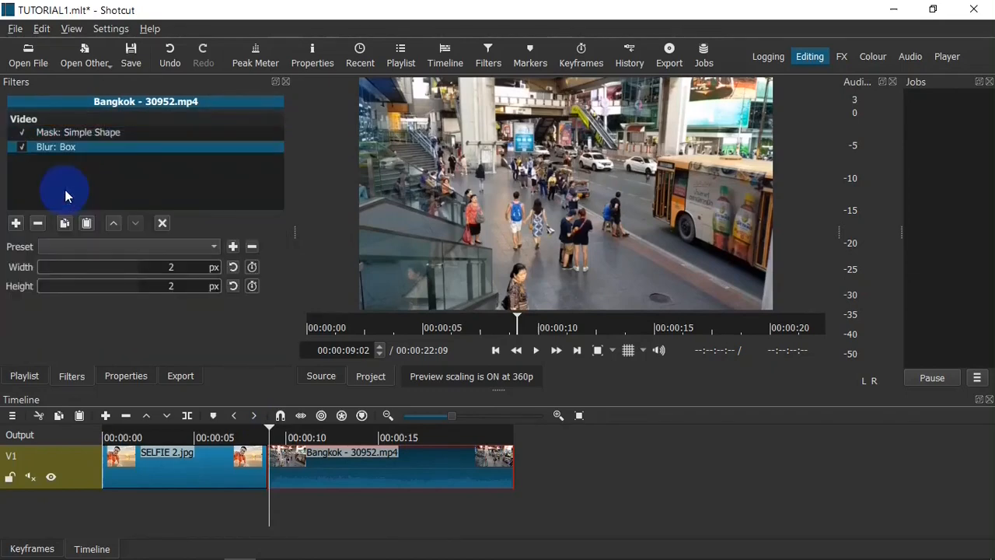
- Add the Mask: Apply filter to the Bangkok clip
{"action": "left_click", "coordinate": [15, 223]}
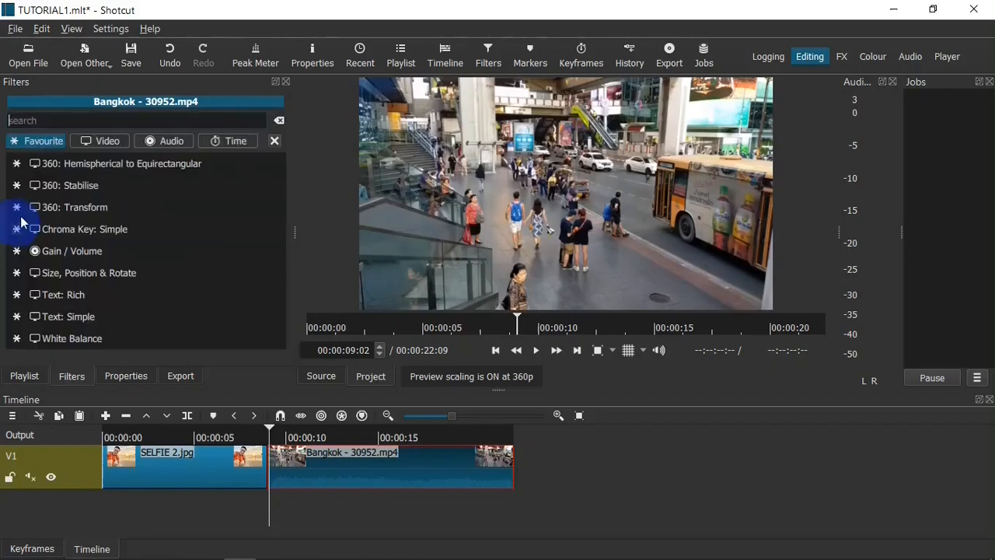
{"action": "type", "text": "M"}
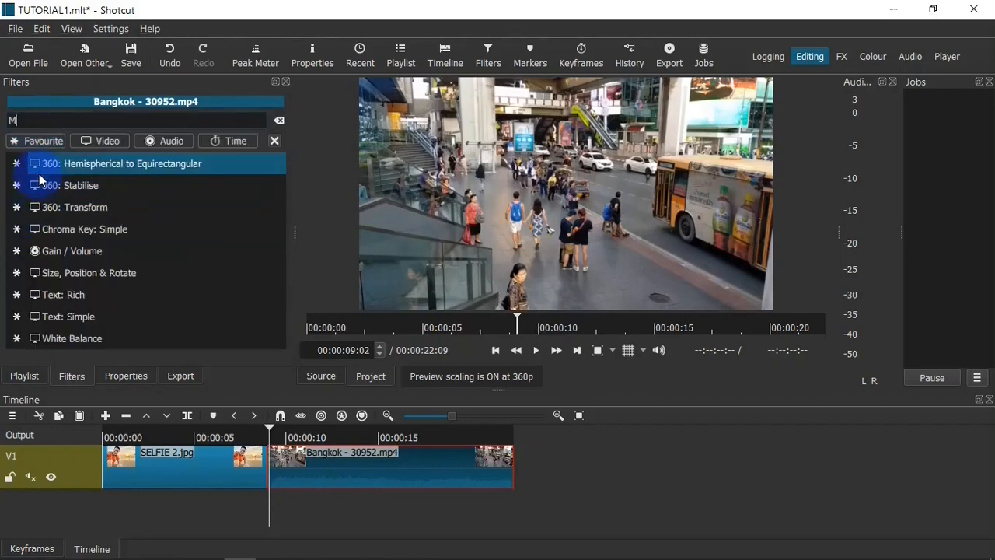
{"action": "type", "text": "AS"}
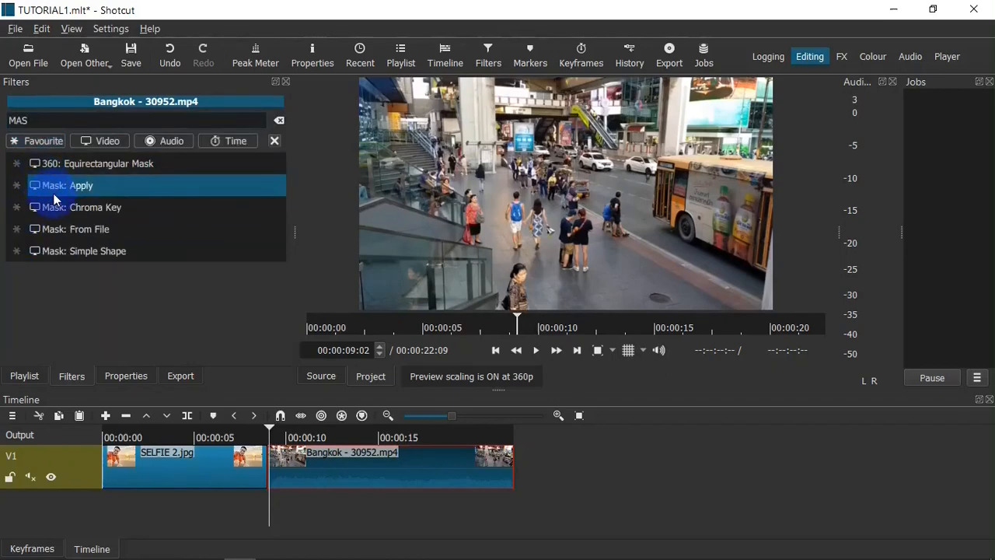
{"action": "left_click", "coordinate": [54, 187]}
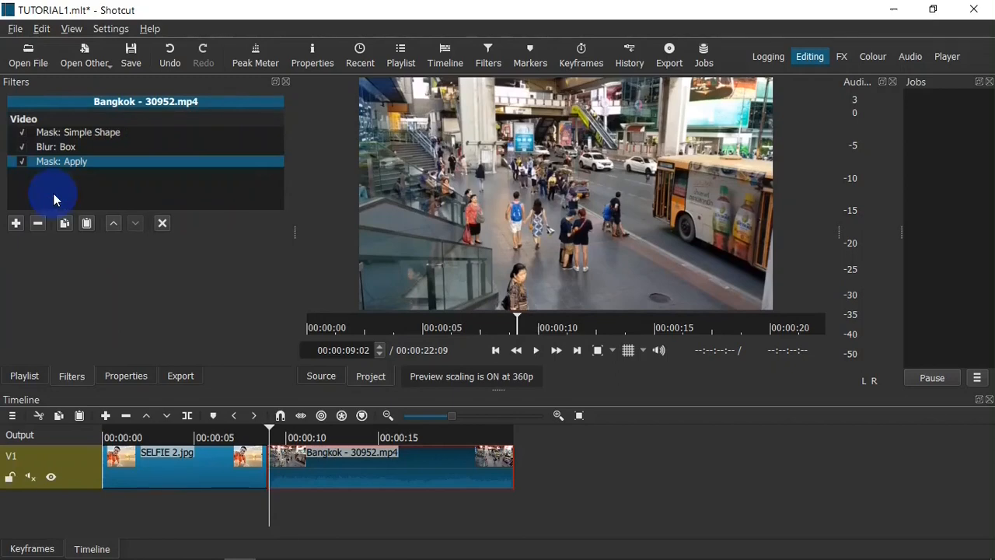
- Set the Bangkok clip's Blur: Box width and height to 50 px each
{"action": "left_click", "coordinate": [90, 146]}
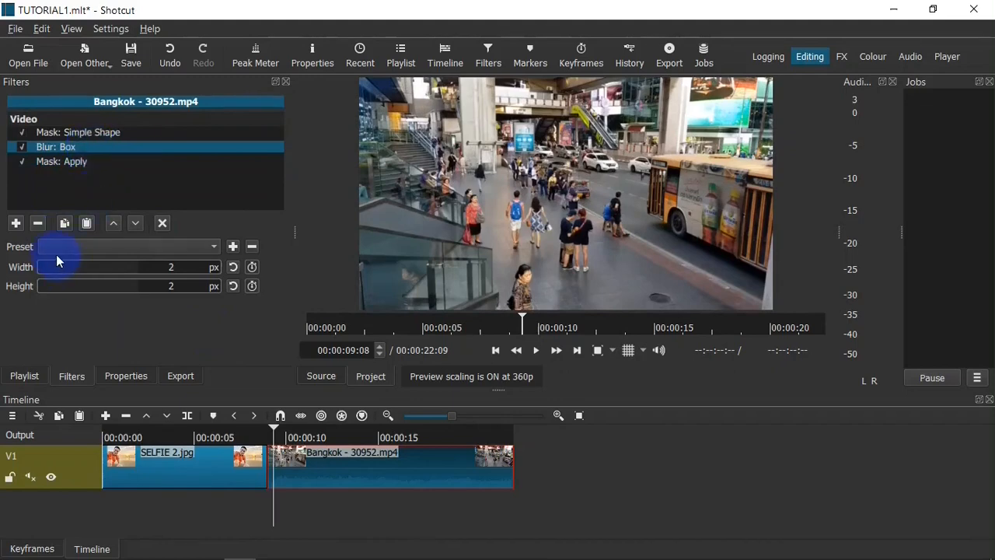
{"action": "left_click_drag", "start_coordinate": [188, 267], "coordinate": [167, 268]}
{"action": "type", "text": "50"}
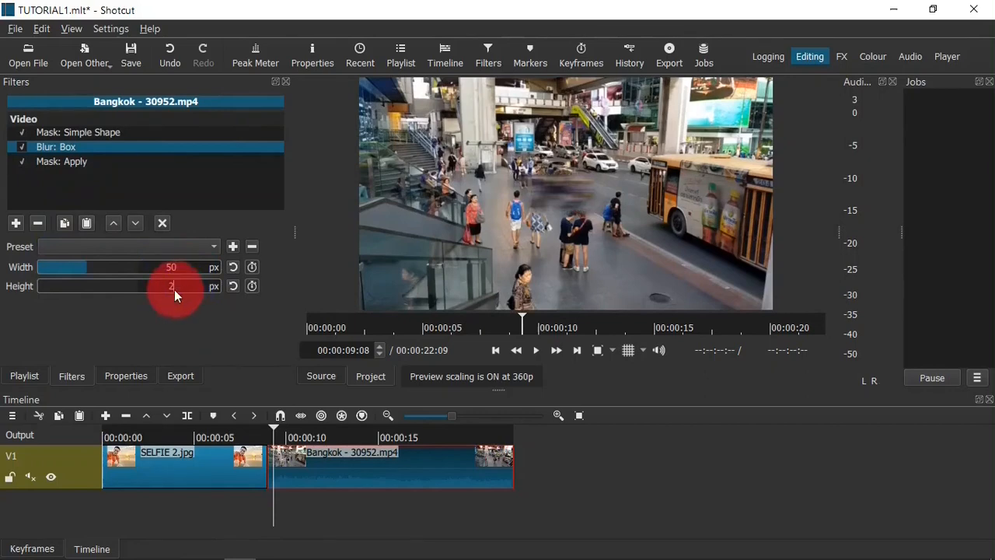
{"action": "left_click", "coordinate": [166, 289]}
{"action": "type", "text": "50"}
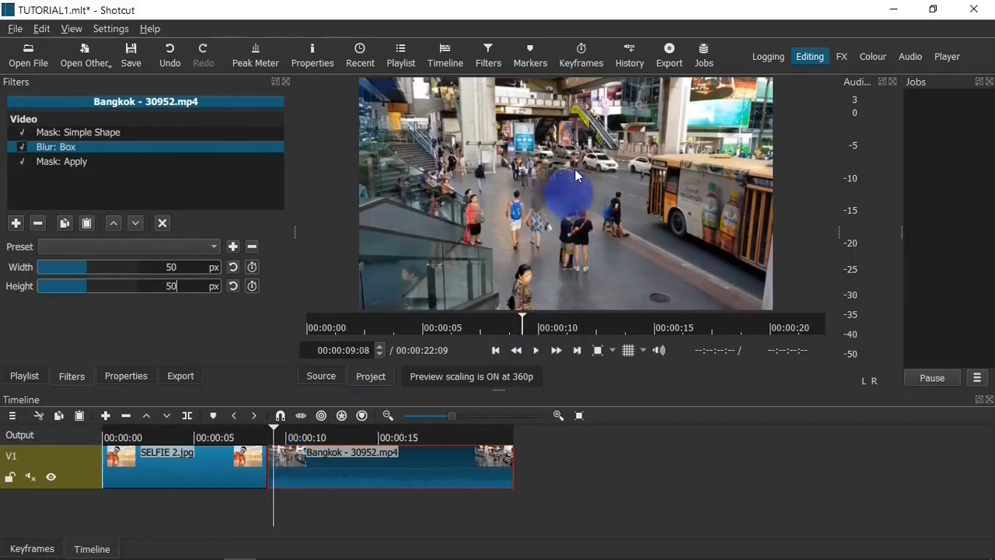
- At the Bangkok clip's start, set the simple shape mask to 41.67% horizontal, 58.33% vertical and 21.67% height
{"action": "left_click", "coordinate": [276, 447]}
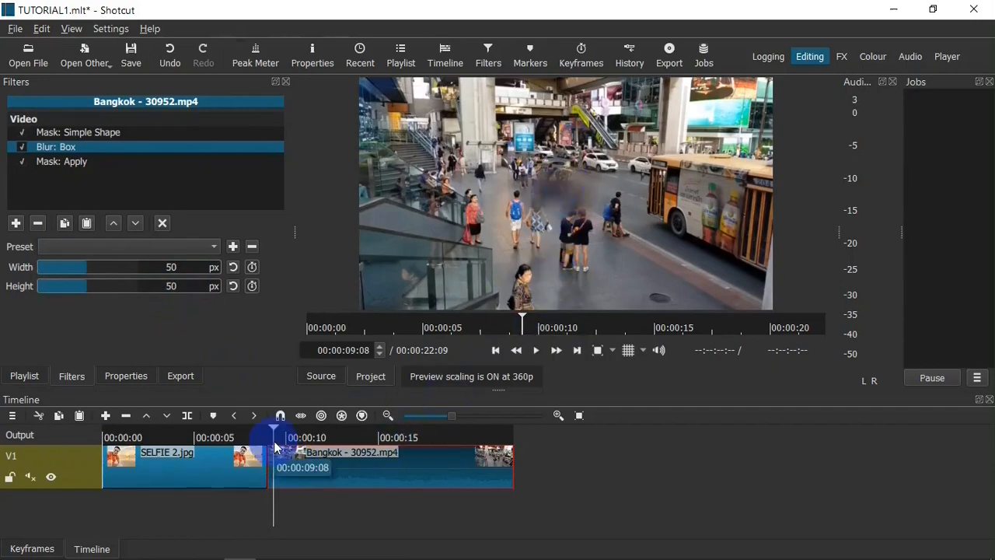
{"action": "left_click_drag", "start_coordinate": [275, 447], "coordinate": [267, 447]}
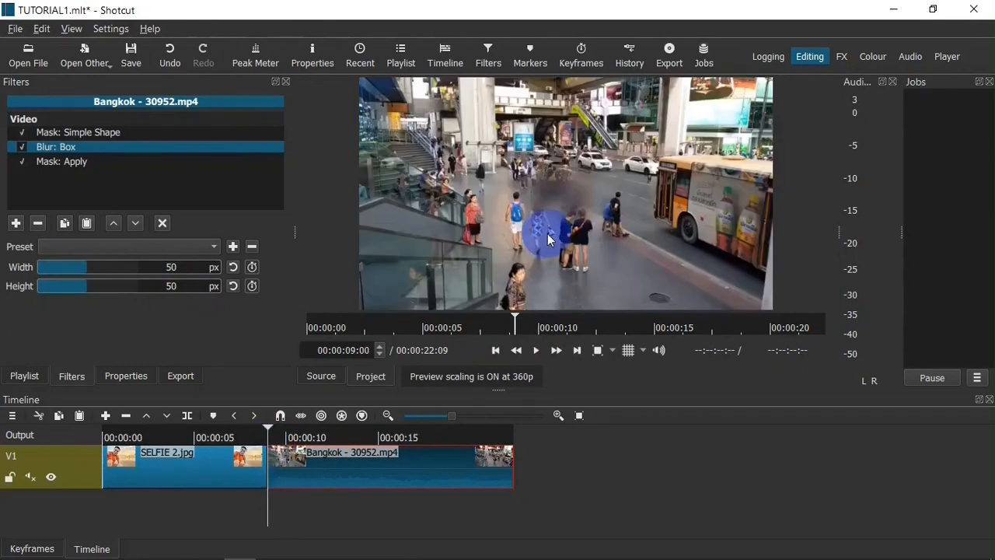
{"action": "left_click", "coordinate": [106, 135]}
{"action": "left_click_drag", "start_coordinate": [286, 274], "coordinate": [286, 288]}
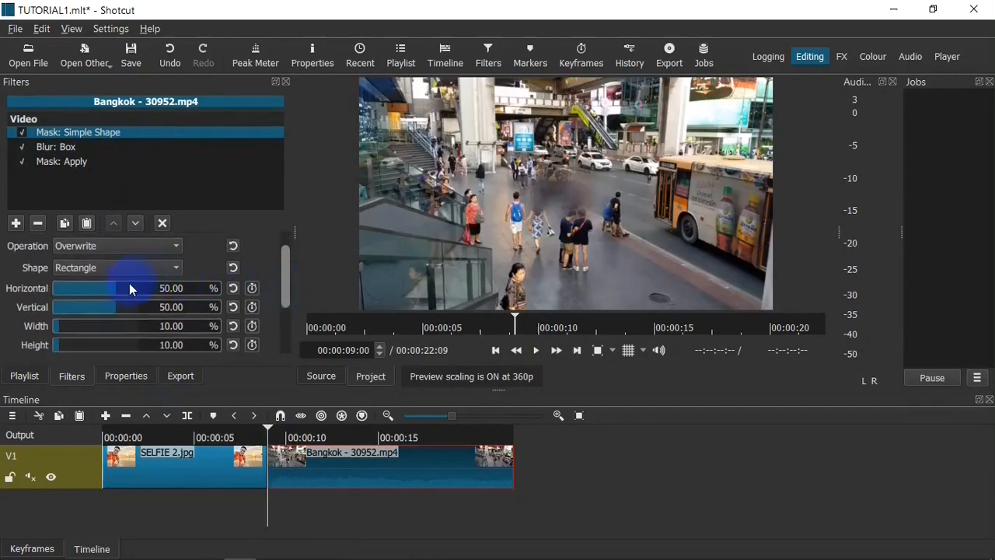
{"action": "left_click_drag", "start_coordinate": [116, 286], "coordinate": [115, 286]}
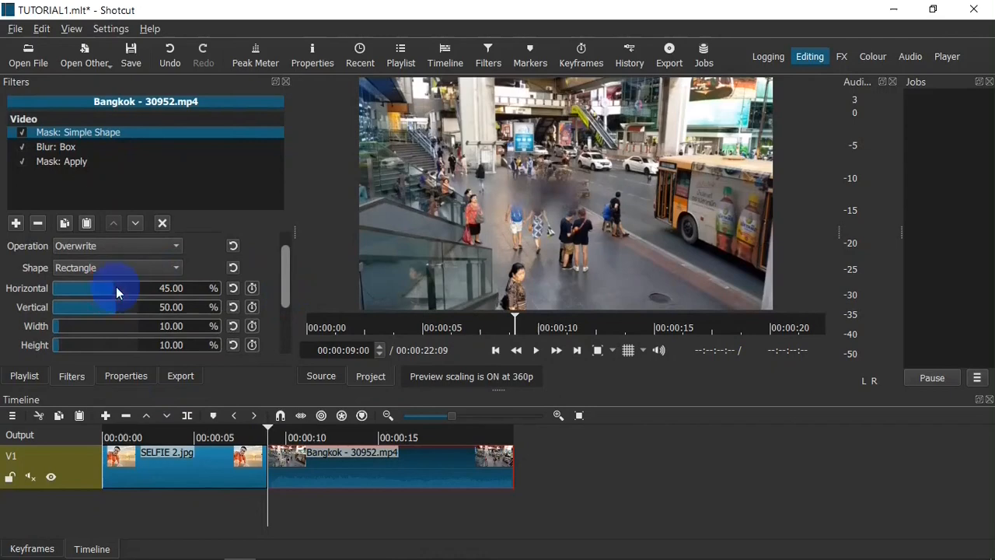
{"action": "left_click_drag", "start_coordinate": [115, 308], "coordinate": [122, 310]}
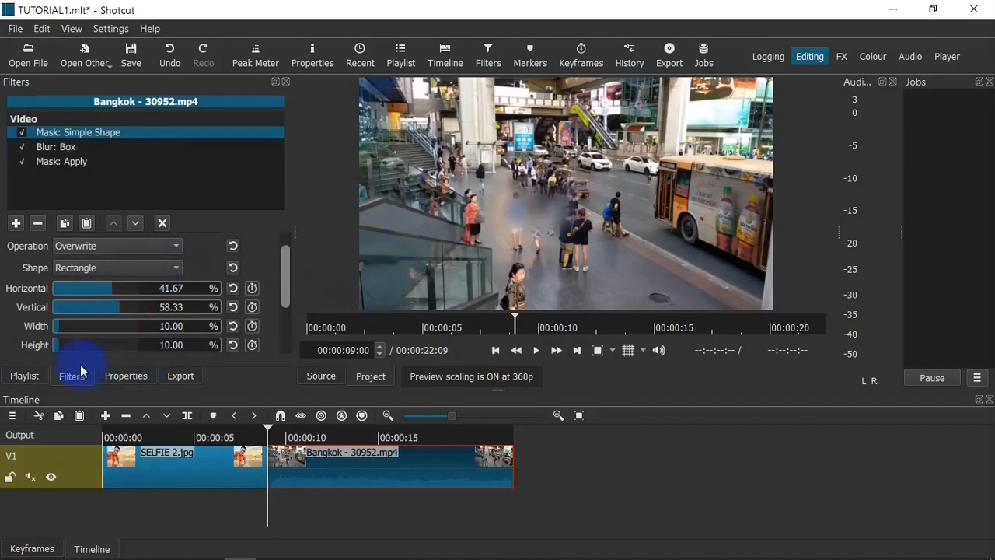
{"action": "left_click_drag", "start_coordinate": [62, 346], "coordinate": [73, 352]}
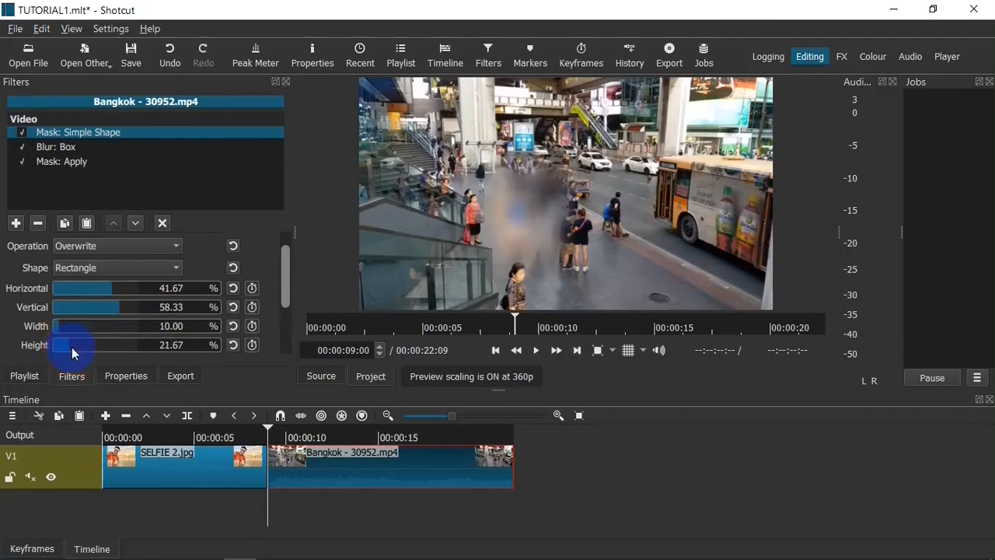
- Play the timeline from 00:00:08:11, just before the Bangkok clip, to about 00:00:14:16 to review the blur
{"action": "left_click_drag", "start_coordinate": [264, 448], "coordinate": [259, 449]}
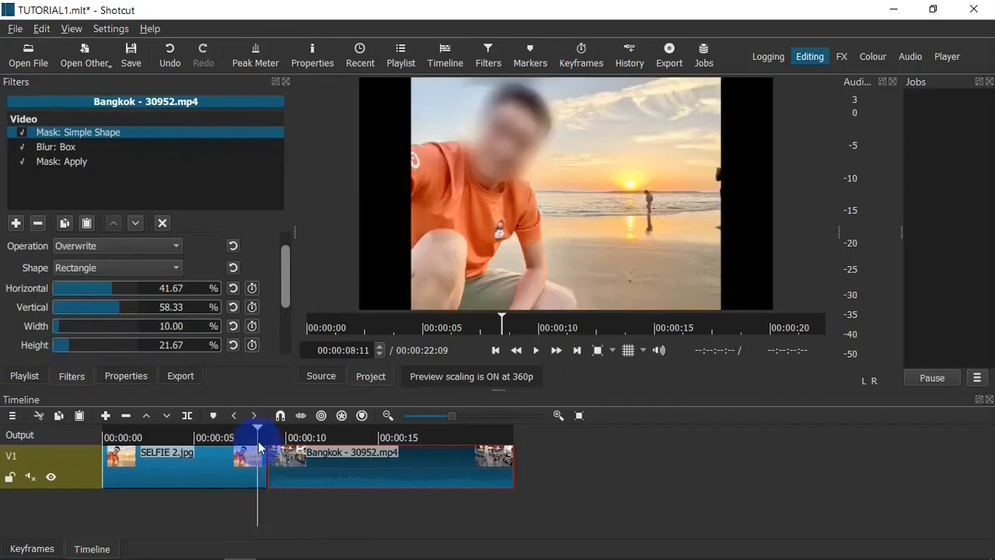
{"action": "key", "text": "space"}
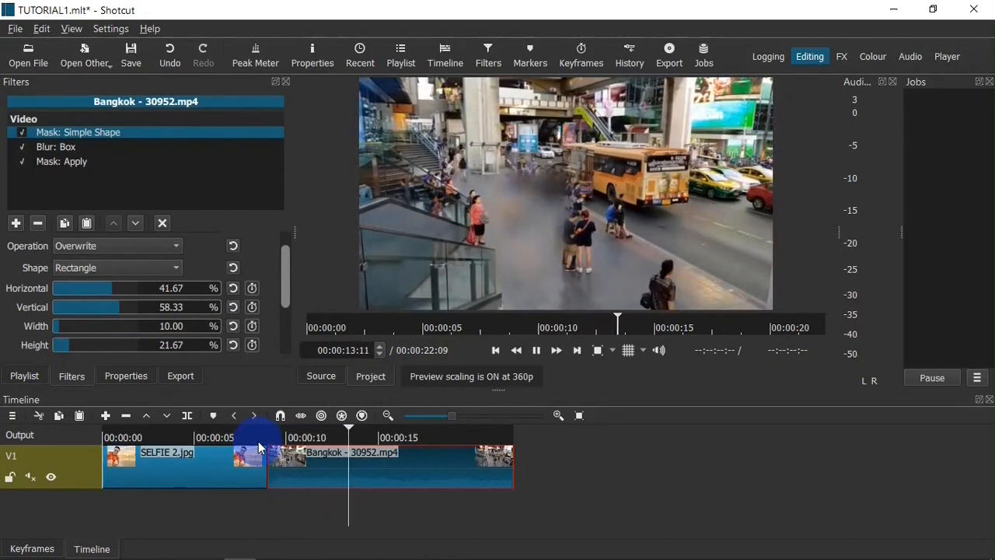
{"action": "key", "text": "space"}
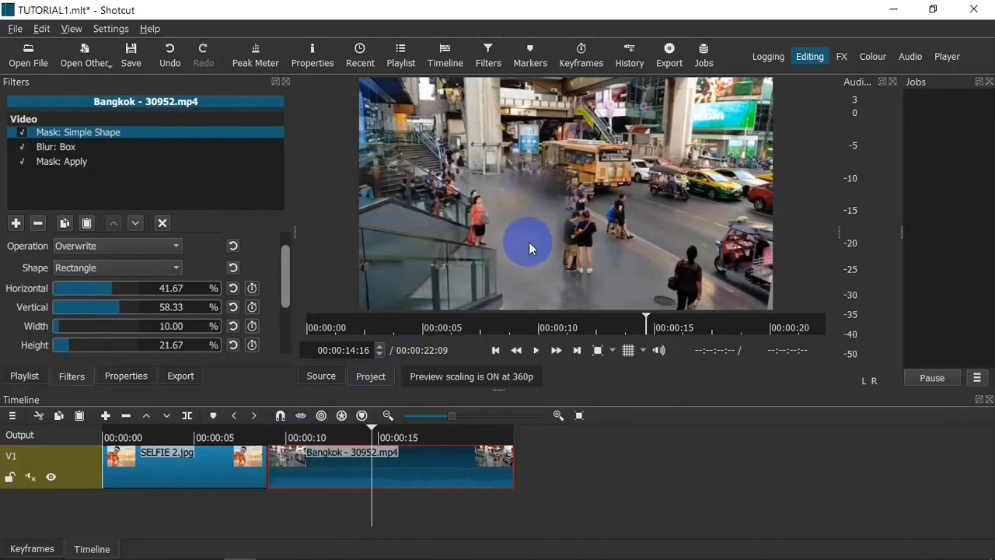
- Step back frame by frame to 00:00:13:16 and split the Bangkok clip there
{"action": "key", "text": "Left"}
{"action": "key", "text": "Left"}
{"action": "key", "text": "Left"}
{"action": "key", "text": "Left"}
{"action": "key", "text": "Left"}
{"action": "key", "text": "Left"}
{"action": "key", "text": "Left"}
{"action": "key", "text": "Left"}
{"action": "key", "text": "Left"}
{"action": "key", "text": "Left"}
{"action": "key", "text": "Left"}
{"action": "key", "text": "Left"}
{"action": "key", "text": "Left"}
{"action": "key", "text": "Left"}
{"action": "key", "text": "Left"}
{"action": "key", "text": "Left"}
{"action": "key", "text": "Left"}
{"action": "key", "text": "Left"}
{"action": "key", "text": "Left"}
{"action": "key", "text": "Left"}
{"action": "key", "text": "Left"}
{"action": "key", "text": "Left"}
{"action": "key", "text": "Left"}
{"action": "key", "text": "Left"}
{"action": "key", "text": "Left"}
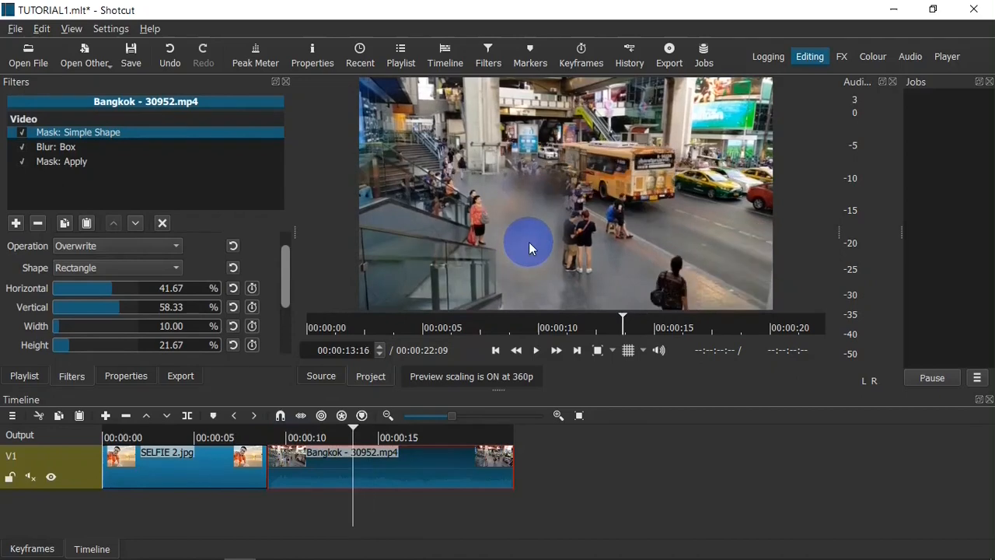
{"action": "key", "text": "s"}
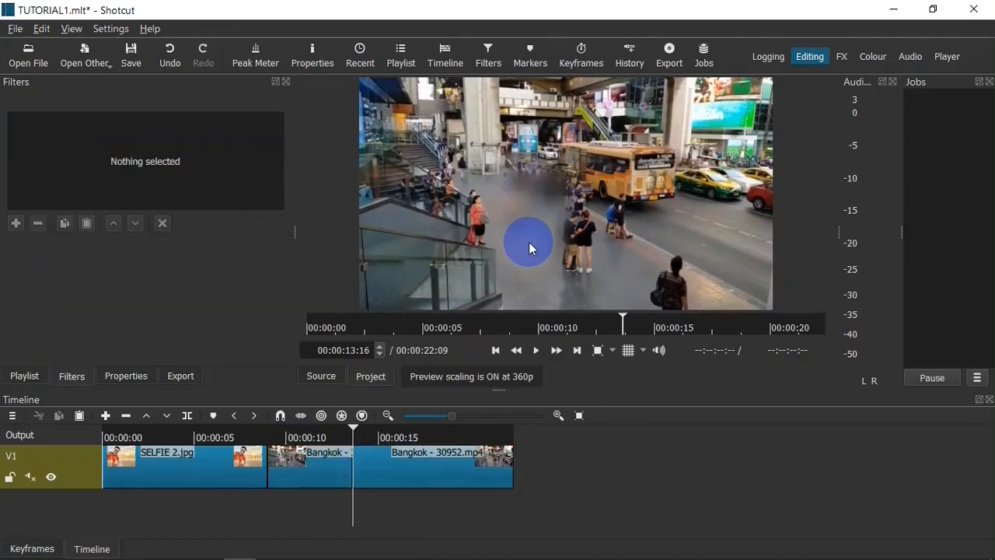
- In the second Bangkok segment, reposition the simple shape mask at 00:00:14:03 to 40% horizontal and 48.33% vertical
{"action": "left_click", "coordinate": [376, 465]}
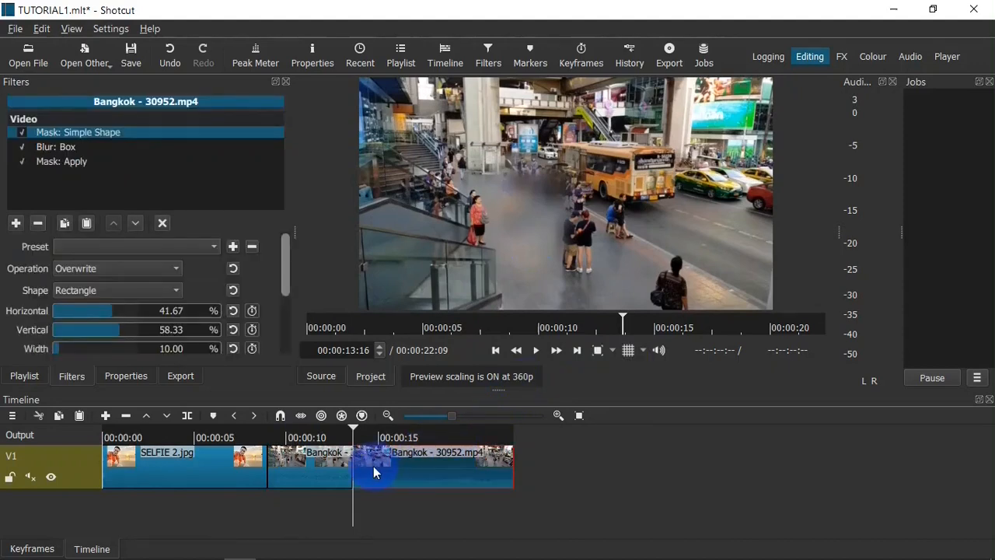
{"action": "key", "text": "space"}
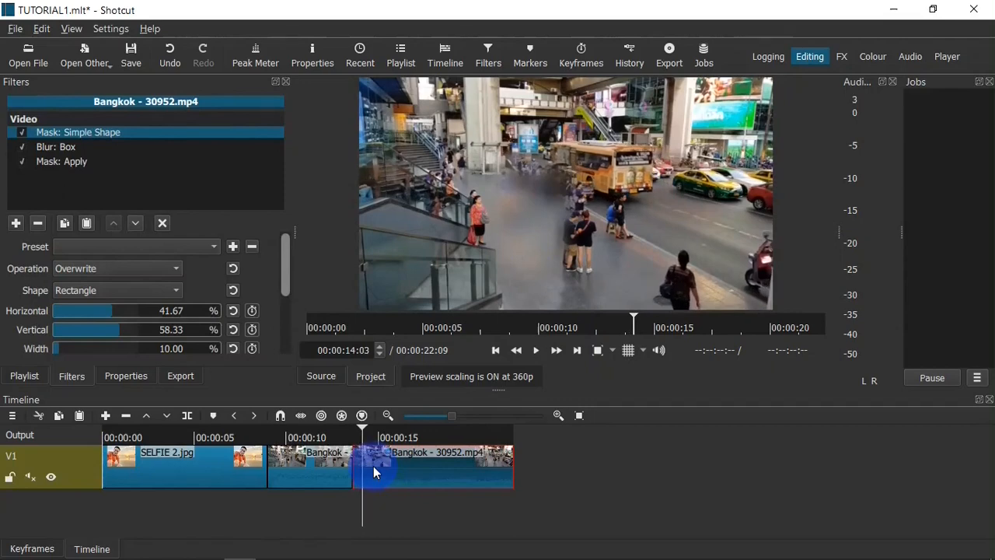
{"action": "left_click_drag", "start_coordinate": [289, 266], "coordinate": [291, 298]}
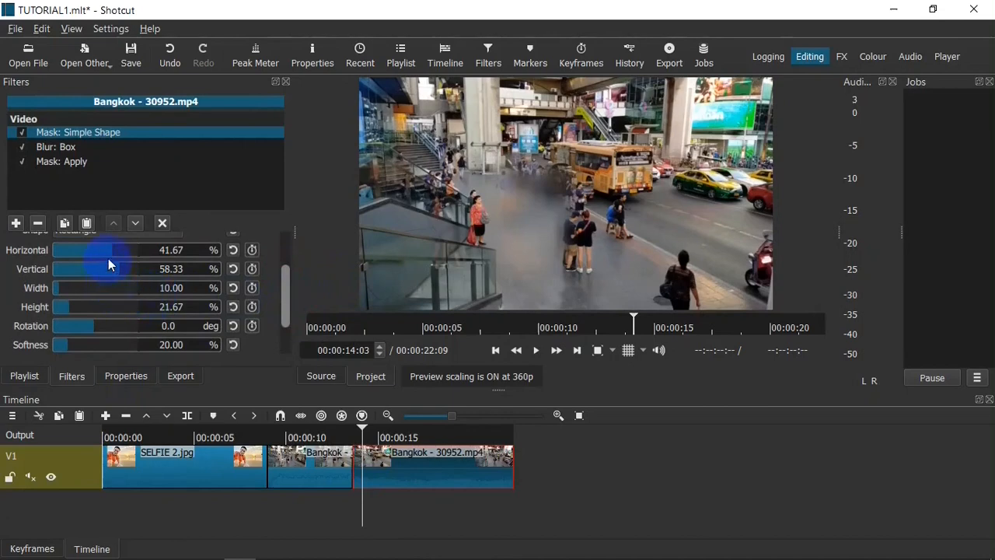
{"action": "left_click_drag", "start_coordinate": [108, 251], "coordinate": [114, 250]}
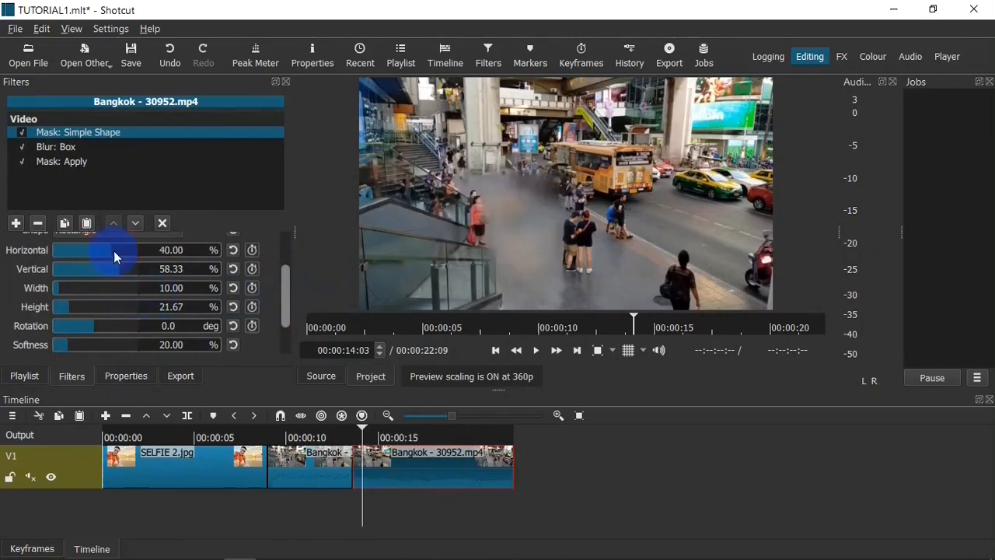
{"action": "left_click_drag", "start_coordinate": [119, 265], "coordinate": [118, 267]}
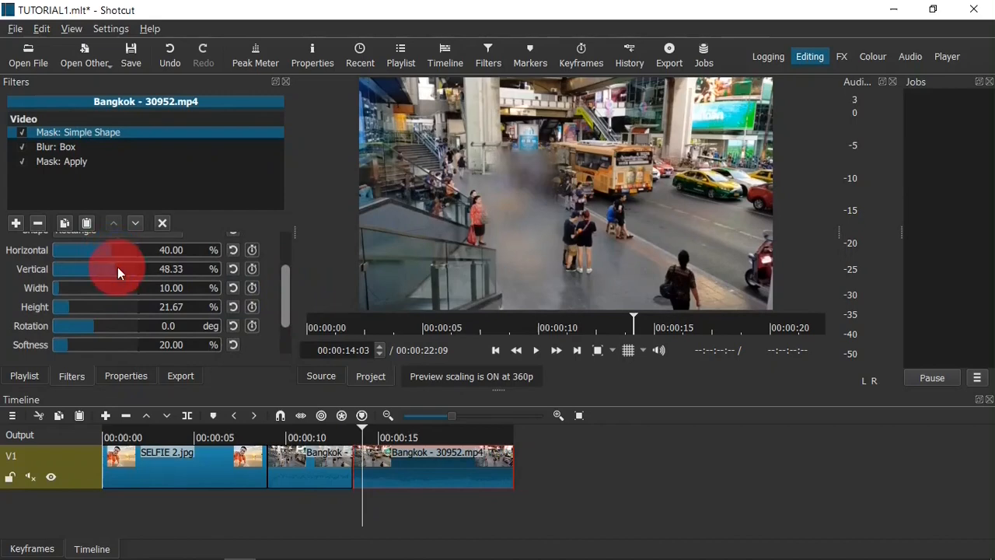
- Play the second Bangkok segment to check the blur, and split it at 00:00:16:10
{"action": "left_click", "coordinate": [352, 438]}
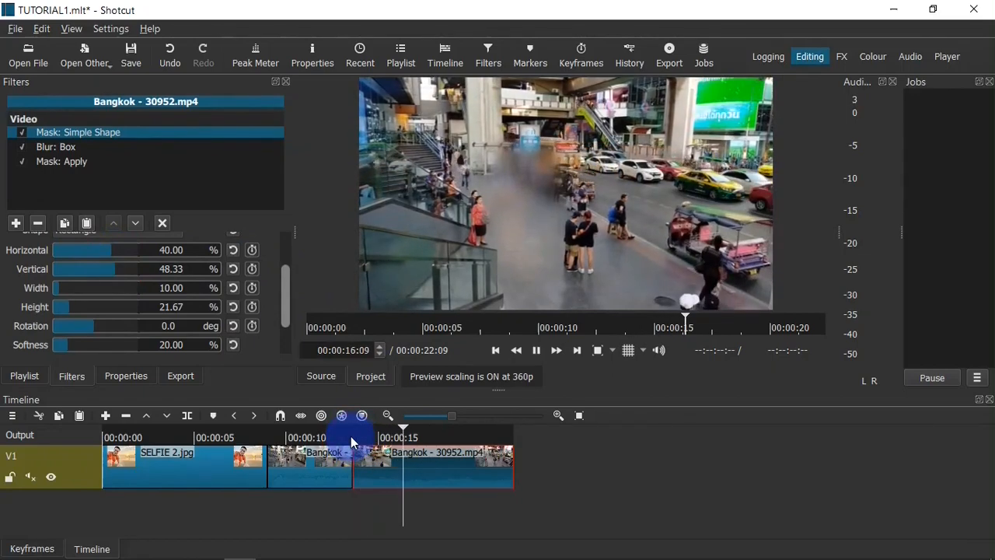
{"action": "key", "text": "space"}
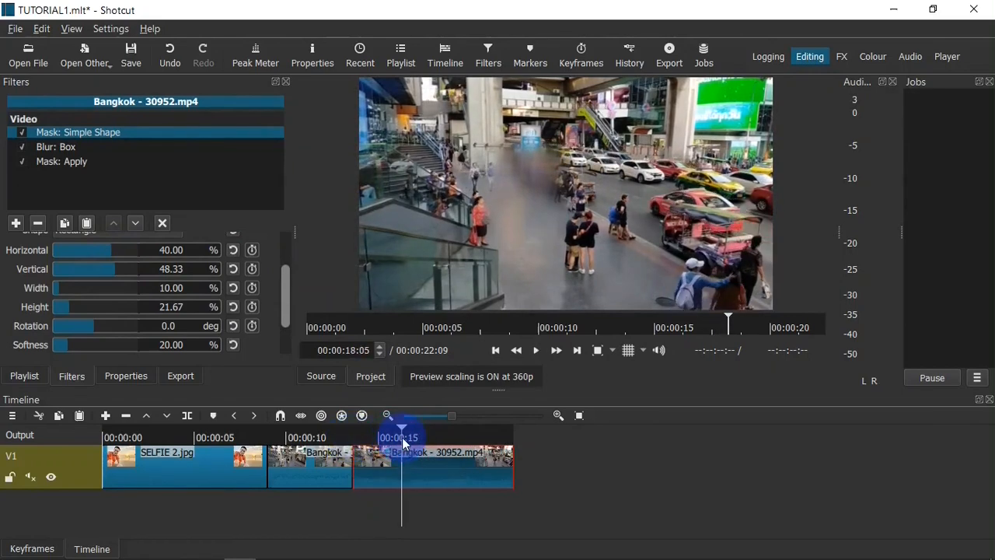
{"action": "left_click", "coordinate": [401, 438]}
{"action": "left_click_drag", "start_coordinate": [402, 441], "coordinate": [405, 442]}
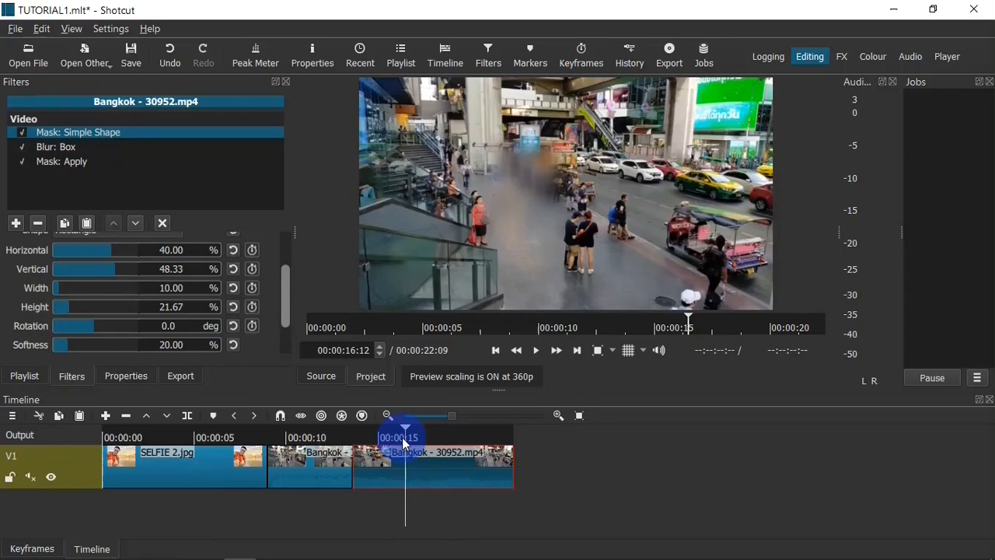
{"action": "key", "text": "Right"}
{"action": "key", "text": "Right"}
{"action": "key", "text": "Right"}
{"action": "key", "text": "Right"}
{"action": "key", "text": "Right"}
{"action": "key", "text": "Right"}
{"action": "key", "text": "Right"}
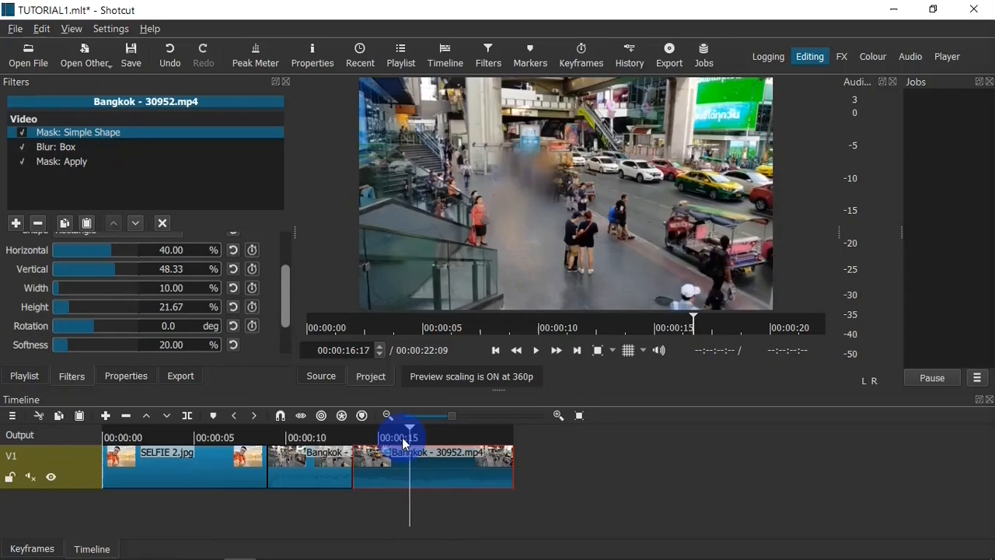
{"action": "key", "text": "Left"}
{"action": "key", "text": "Left"}
{"action": "key", "text": "Left"}
{"action": "key", "text": "Left"}
{"action": "key", "text": "Left"}
{"action": "key", "text": "Left"}
{"action": "key", "text": "Left"}
{"action": "key", "text": "Left"}
{"action": "key", "text": "Left"}
{"action": "key", "text": "s"}
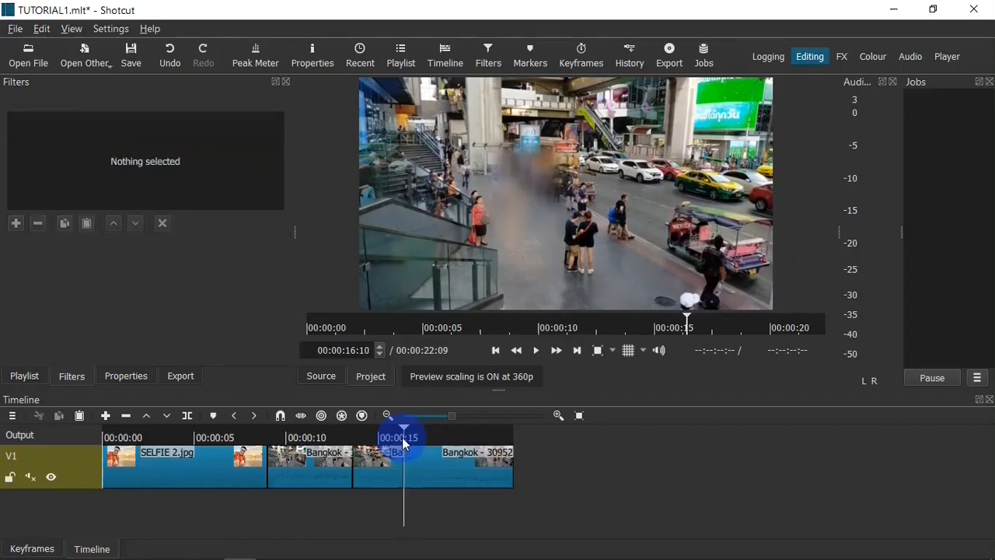
- Set the simple shape mask's horizontal position to 35% in the last Bangkok segment and play it from 00:00:16:16
{"action": "left_click", "coordinate": [428, 466]}
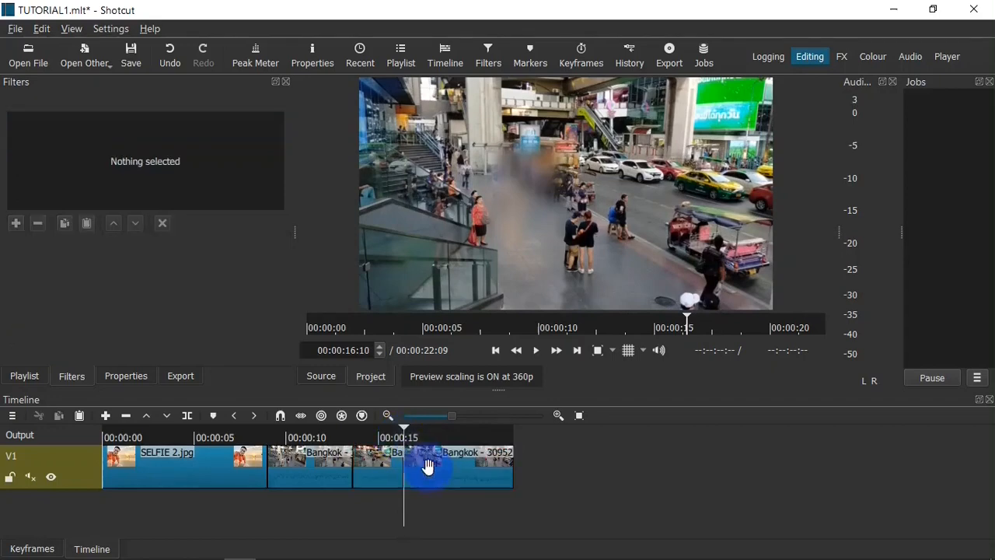
{"action": "key", "text": "Right"}
{"action": "key", "text": "Right"}
{"action": "key", "text": "Right"}
{"action": "key", "text": "Right"}
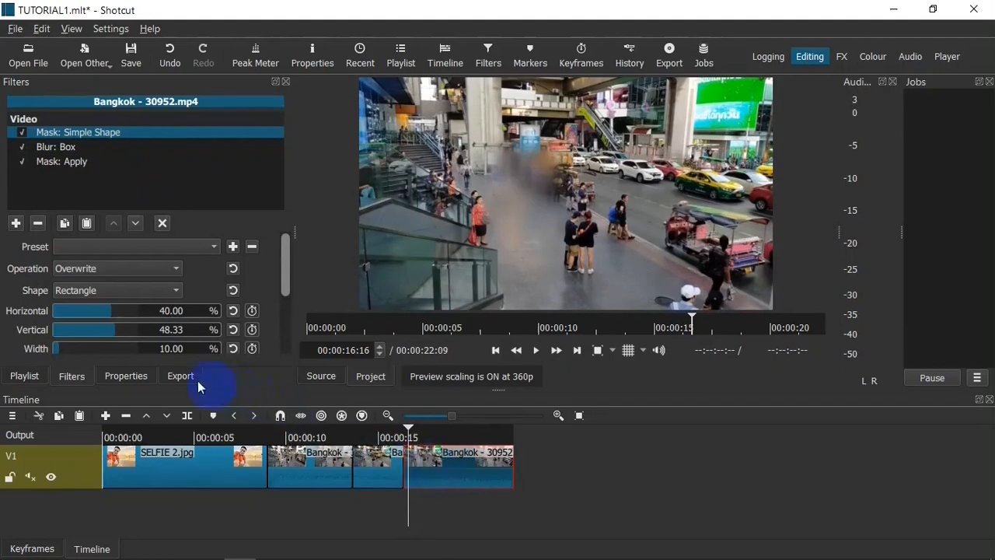
{"action": "left_click", "coordinate": [111, 311]}
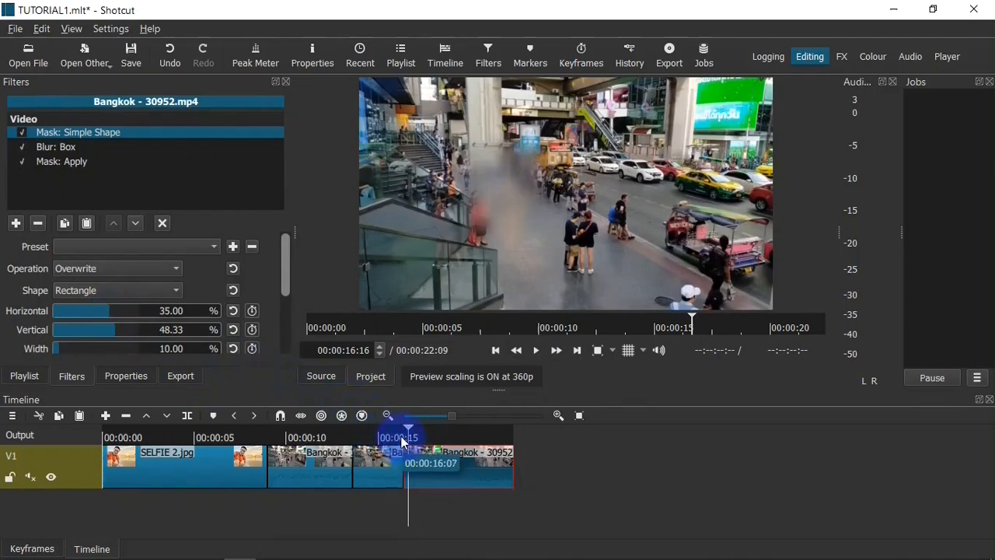
{"action": "key", "text": "space"}
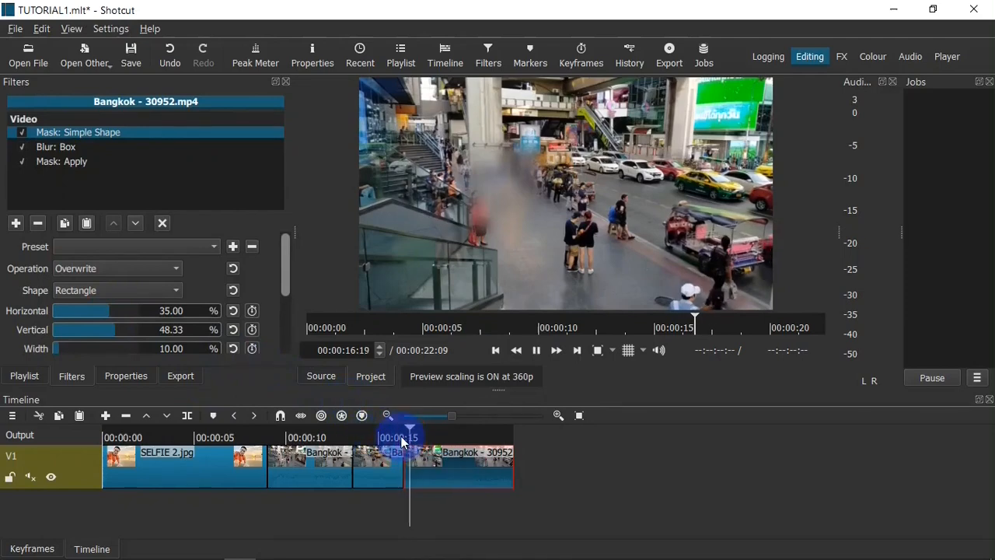